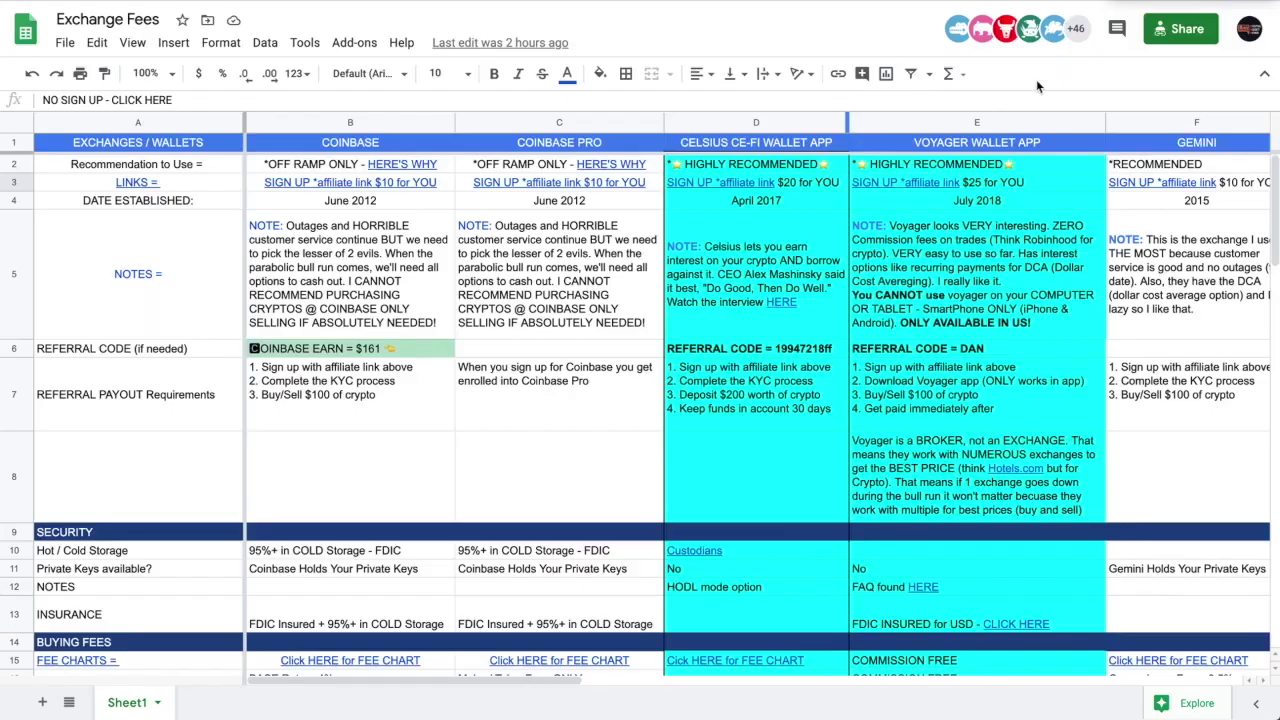
# - Scroll across to the SIMPLE SWAP column and follow the 'NO SIGN UP - CLICK HERE' link in K3
pyautogui.click(827, 350)
pyautogui.hscroll(6, 825, 348)
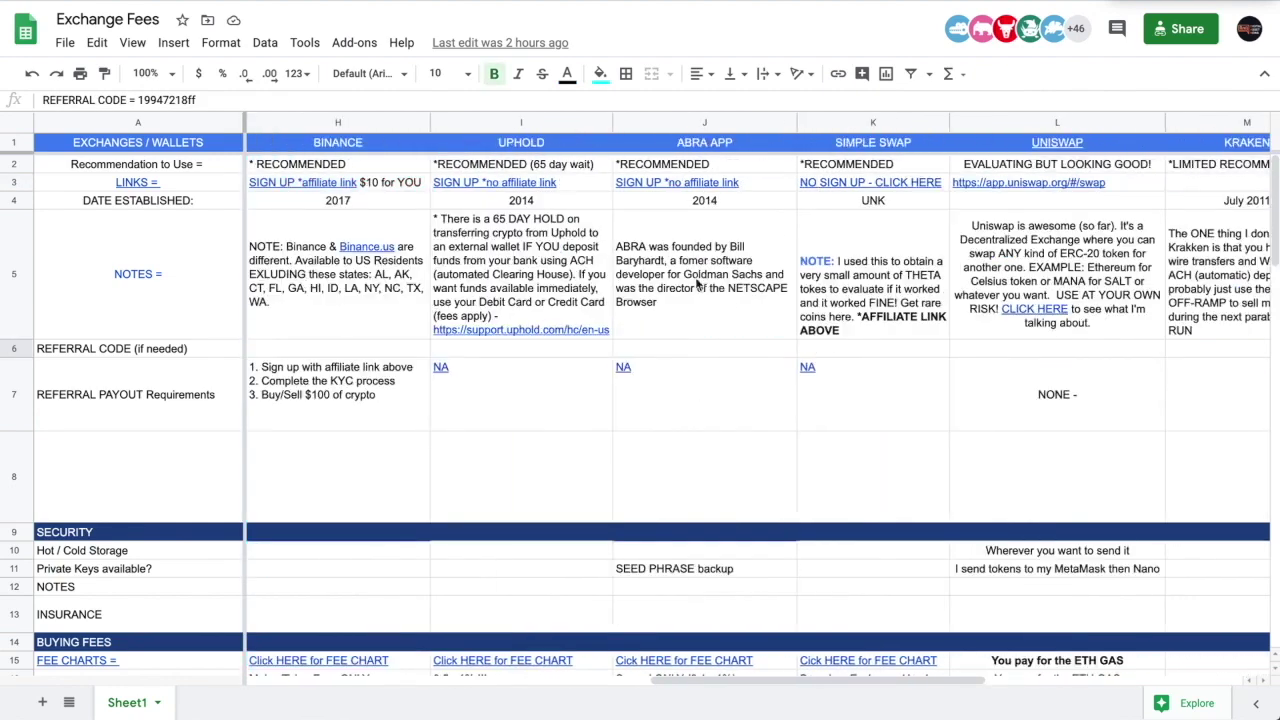
pyautogui.hscroll(1, 698, 284)
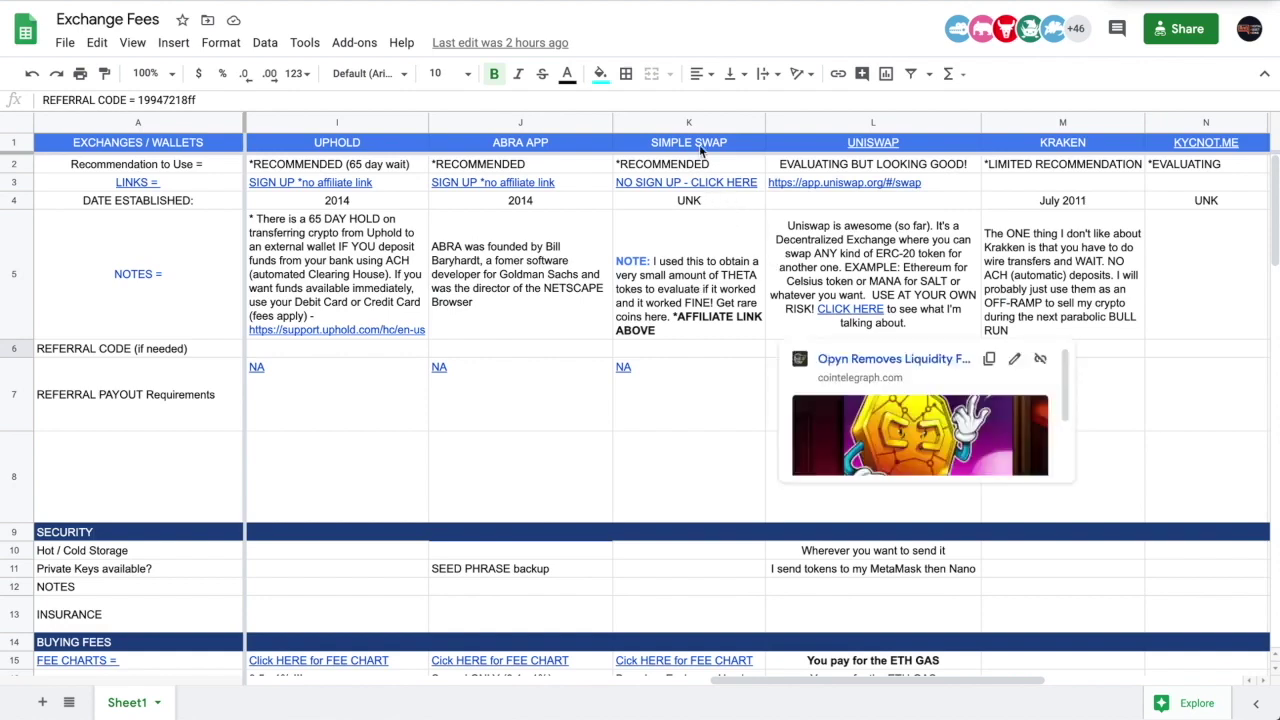
pyautogui.moveTo(703, 188)
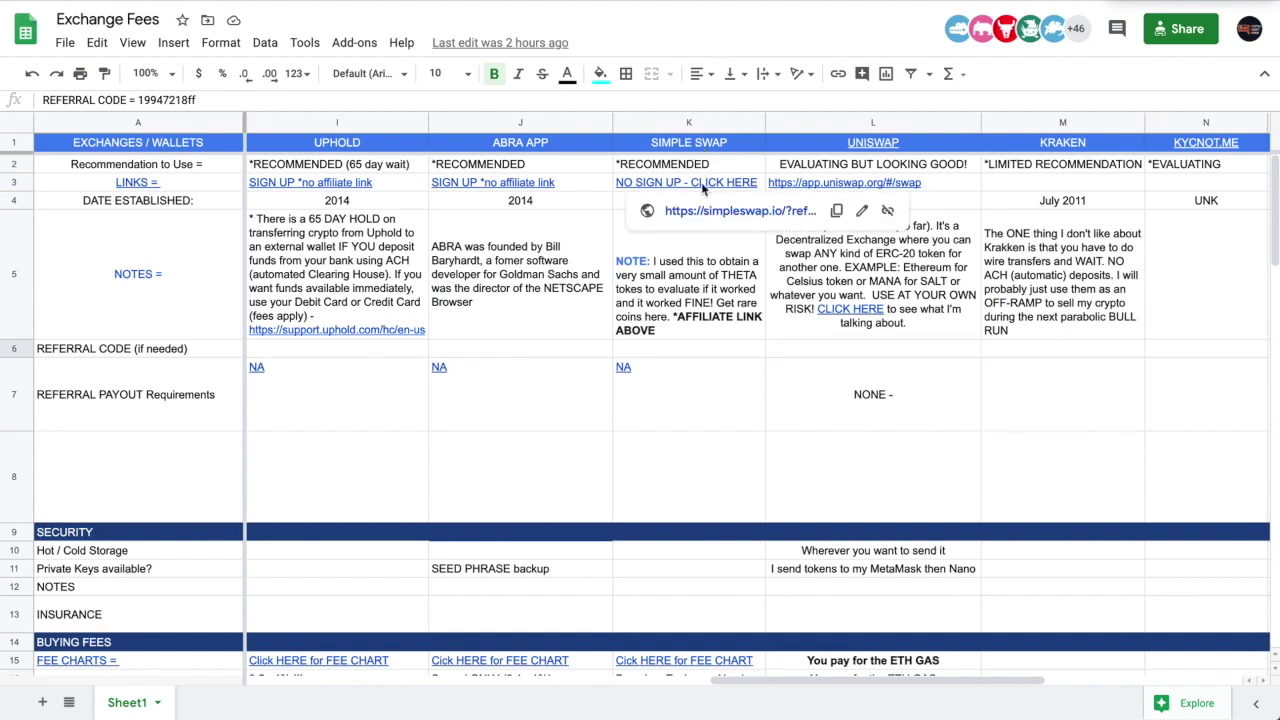
pyautogui.click(752, 217)
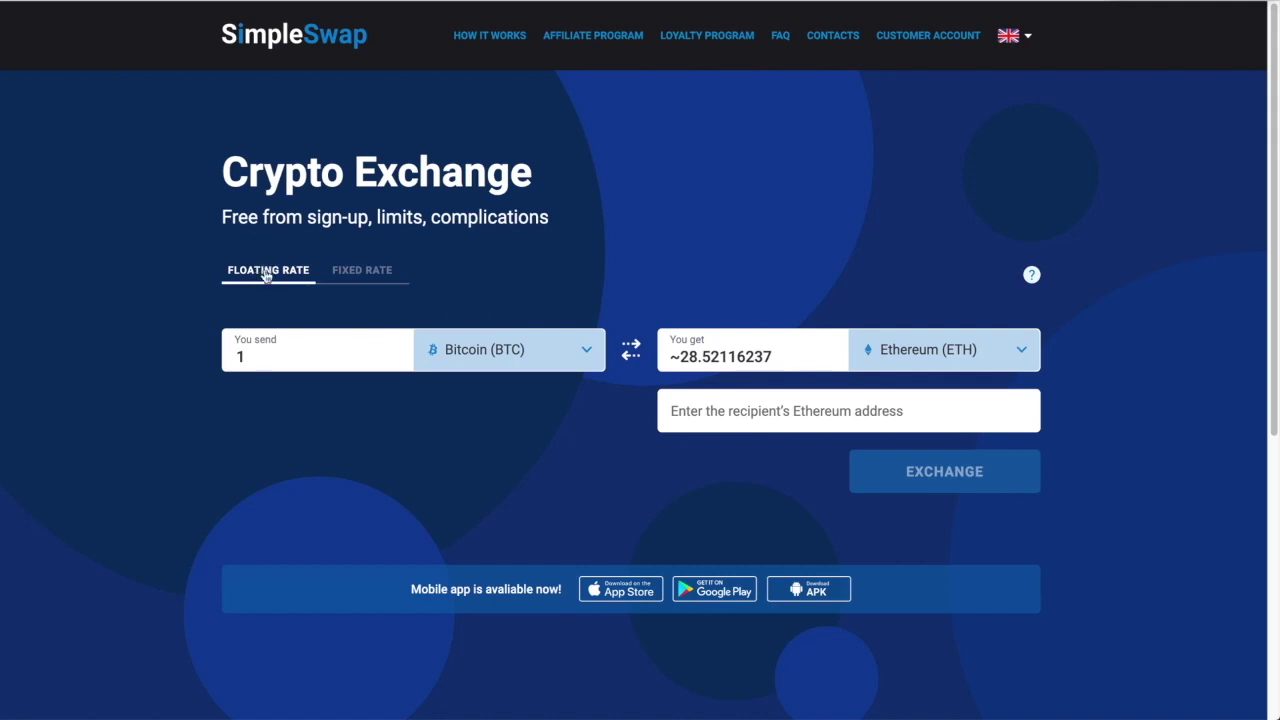
# - Switch to a fixed rate and choose Ethereum as the currency to send
pyautogui.click(380, 270)
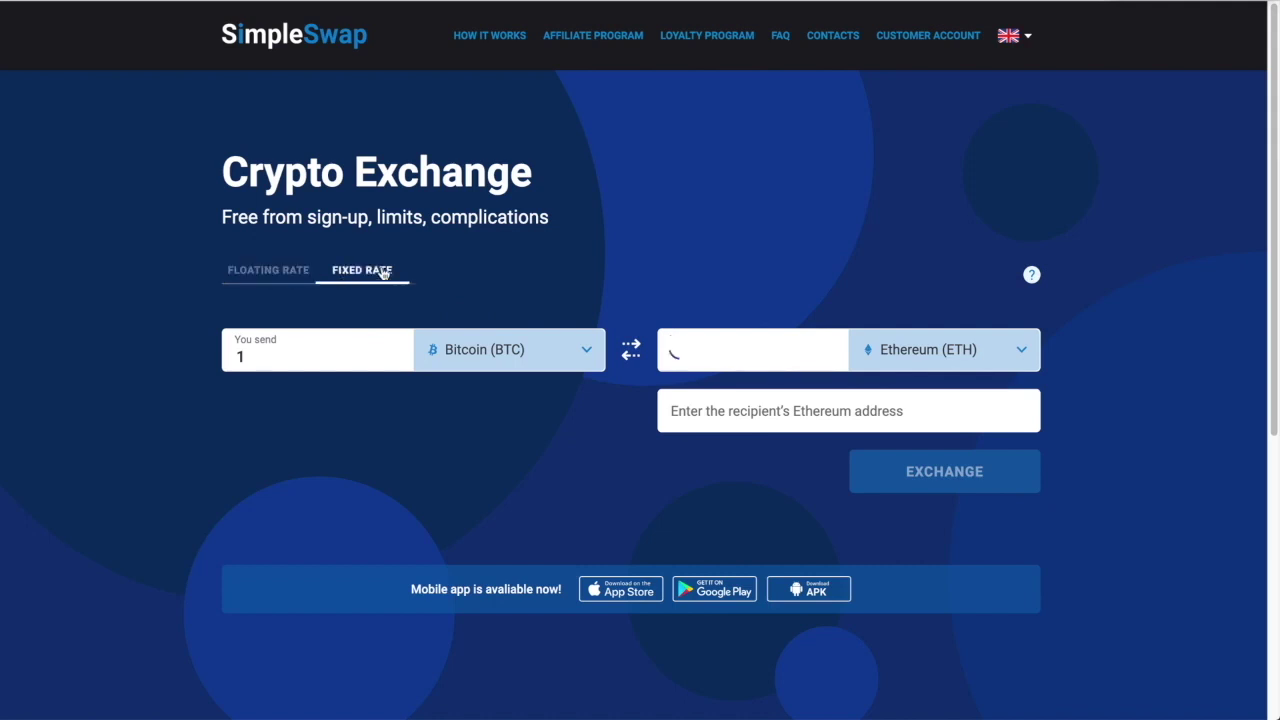
pyautogui.click(586, 350)
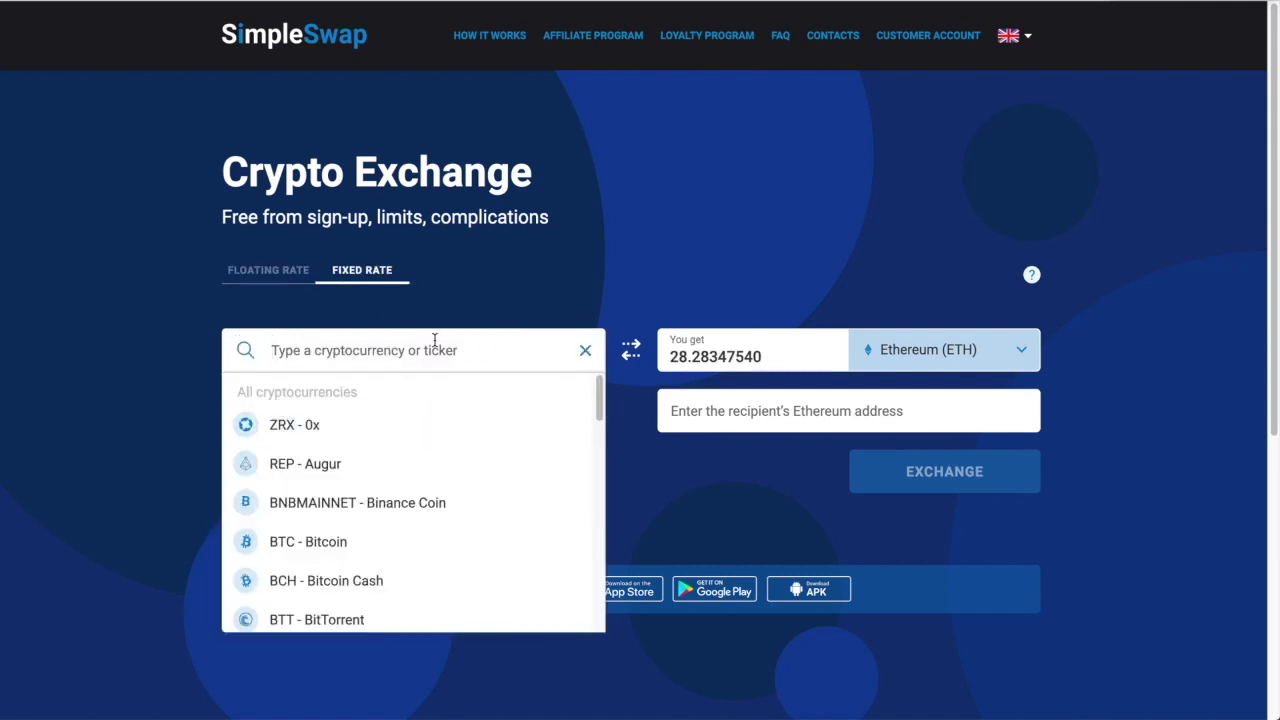
pyautogui.write('ether')
pyautogui.click(343, 426)
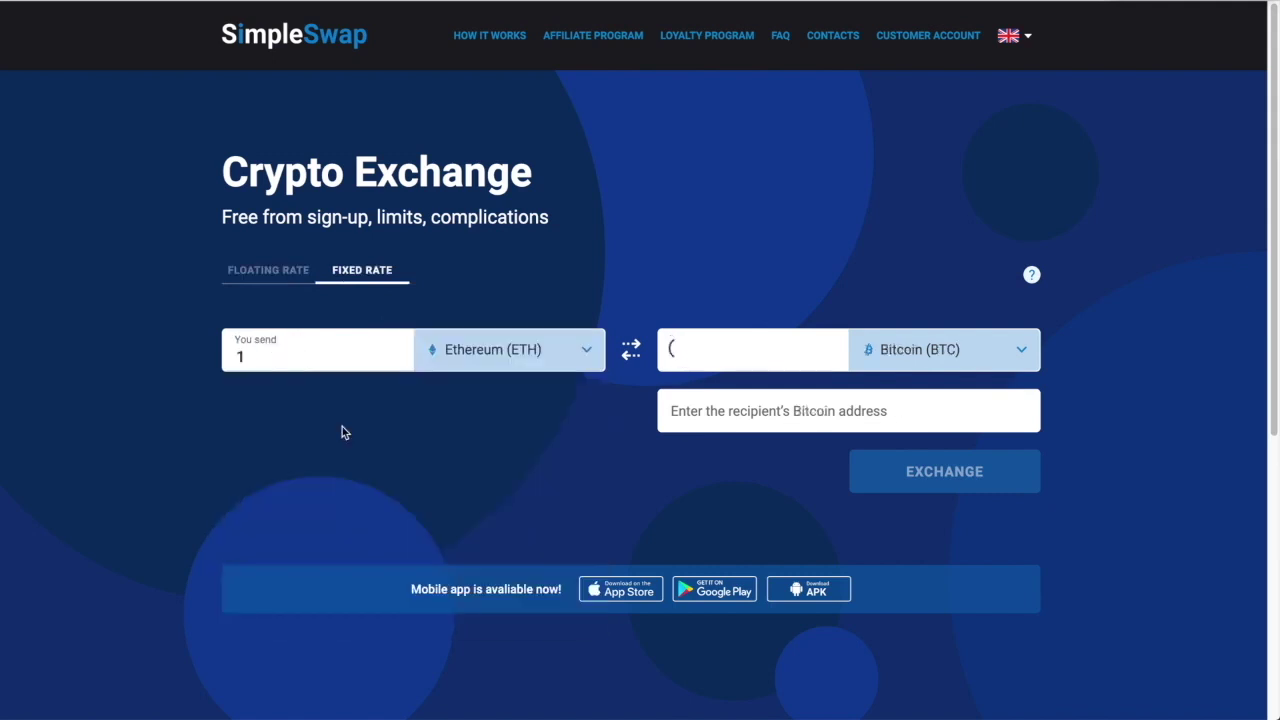
# - Return to a floating rate and pick THETA as the currency to receive
pyautogui.click(1021, 350)
pyautogui.write('theta')
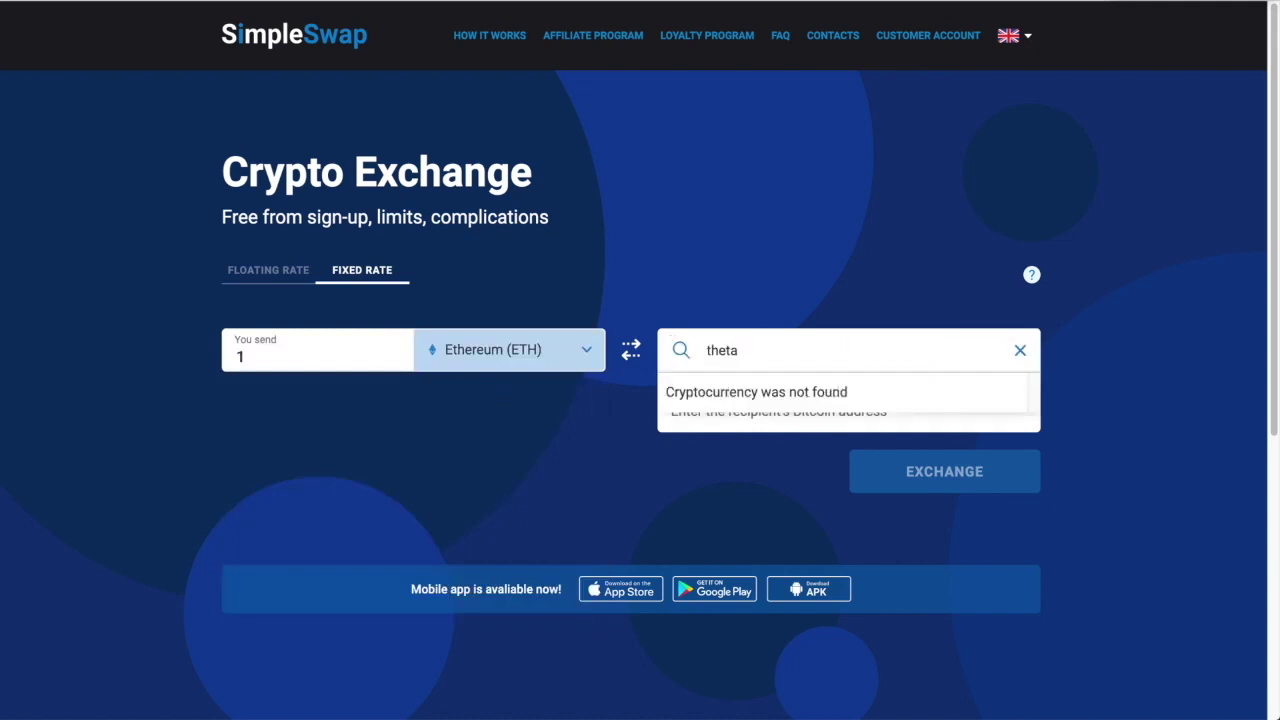
pyautogui.click(753, 301)
pyautogui.click(242, 280)
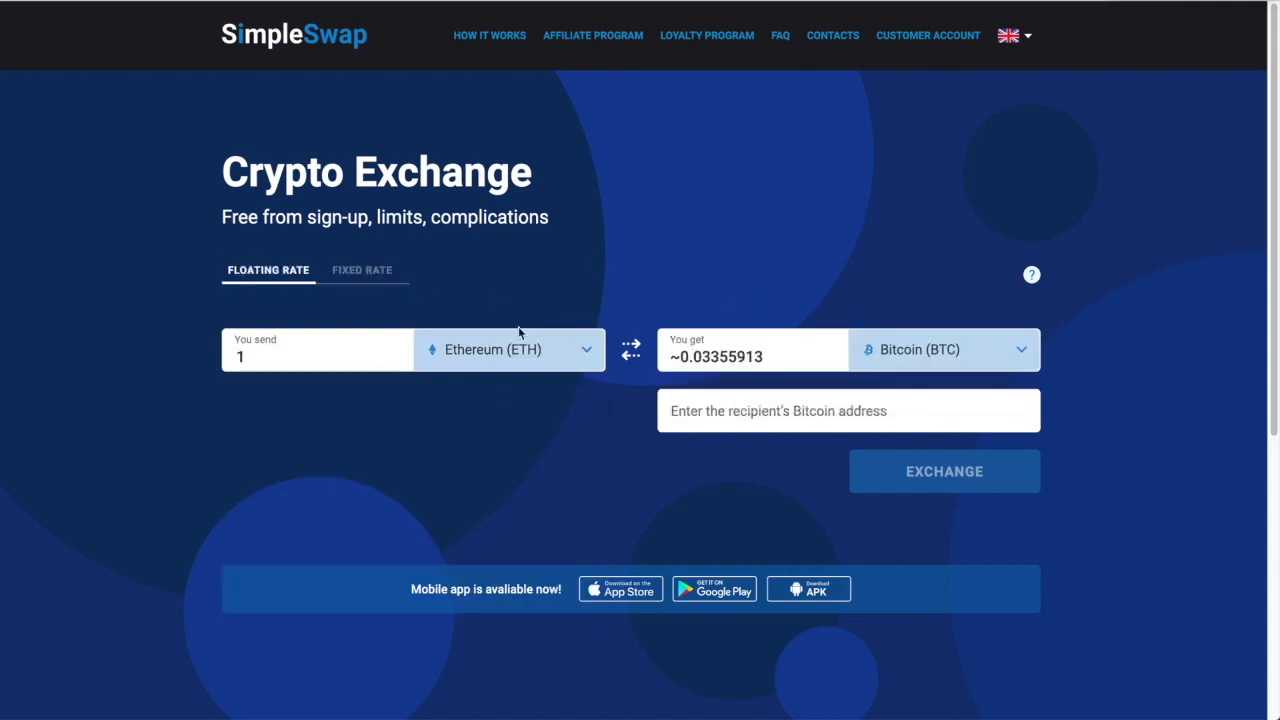
pyautogui.click(1013, 348)
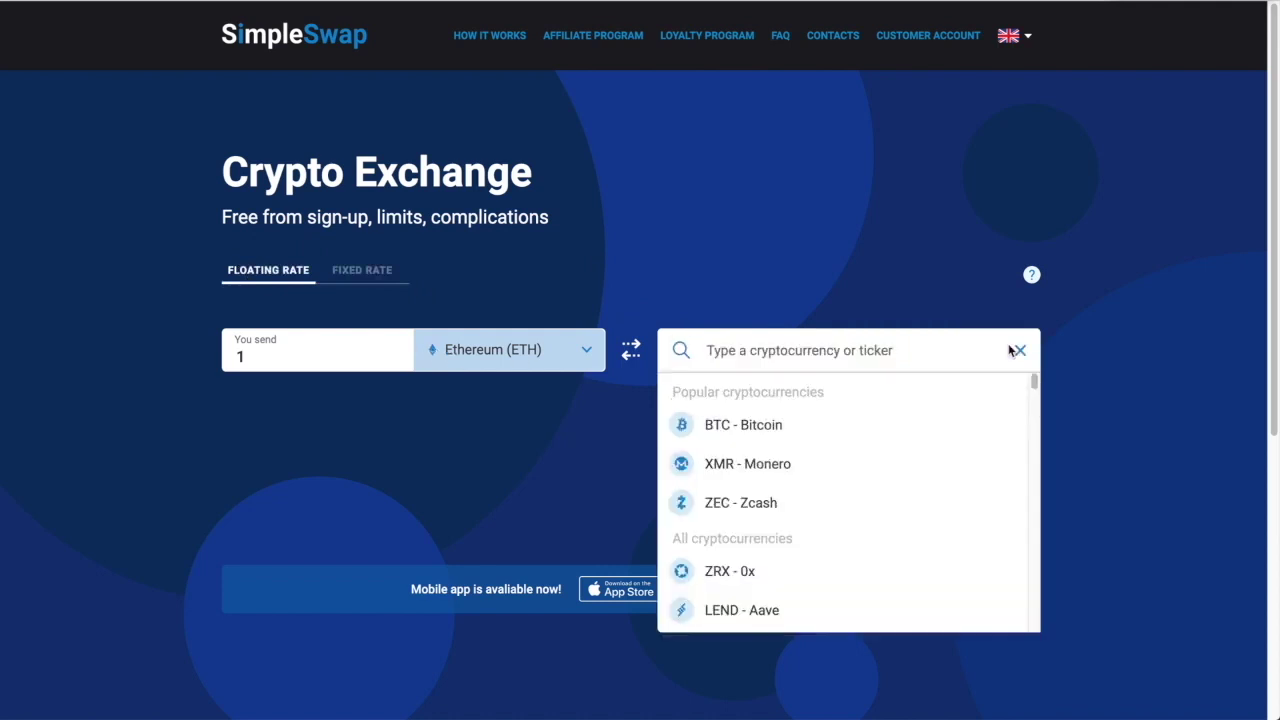
pyautogui.write('thet')
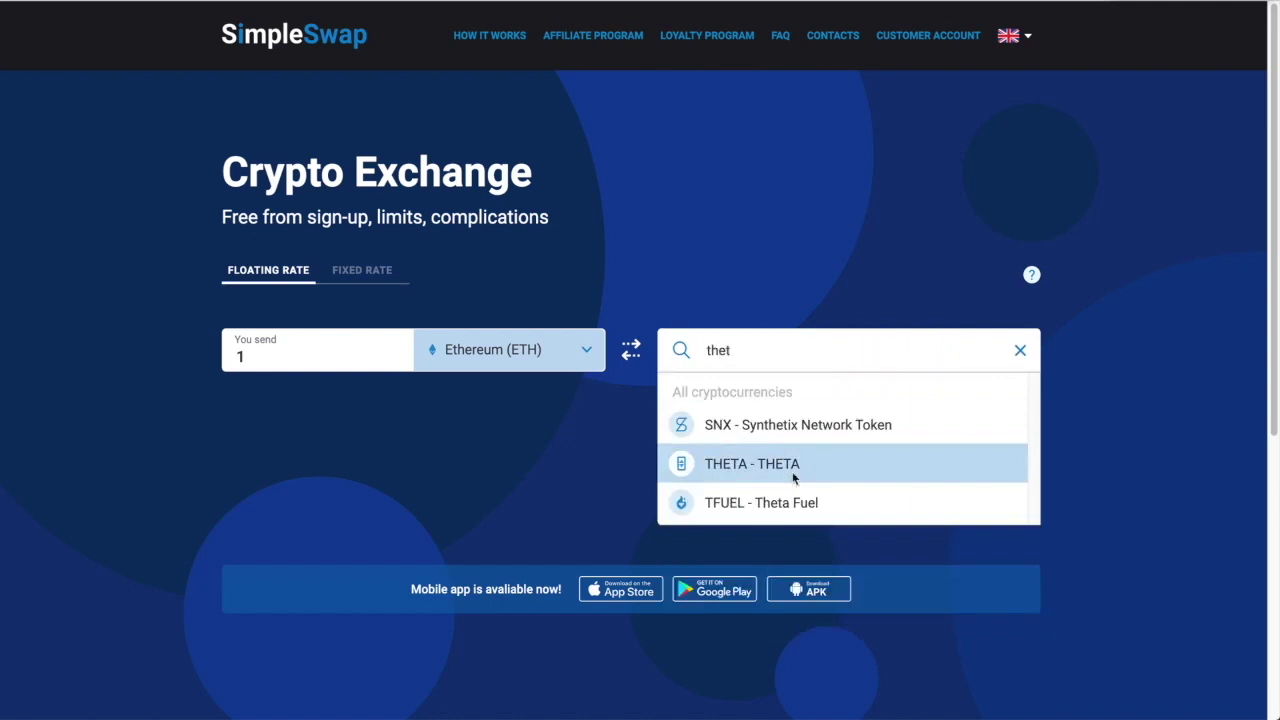
pyautogui.click(792, 472)
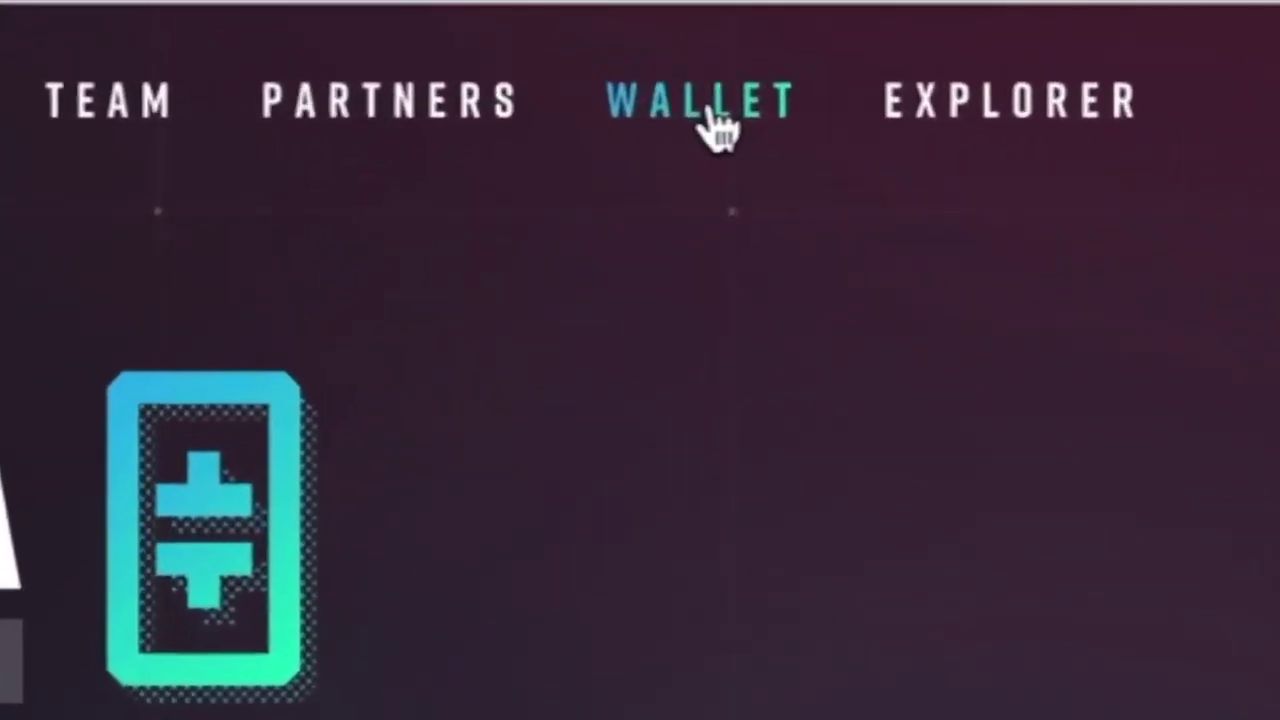
# - Open the Theta web wallet, look at Create Wallet, then return to Unlock Wallet
pyautogui.click(586, 45)
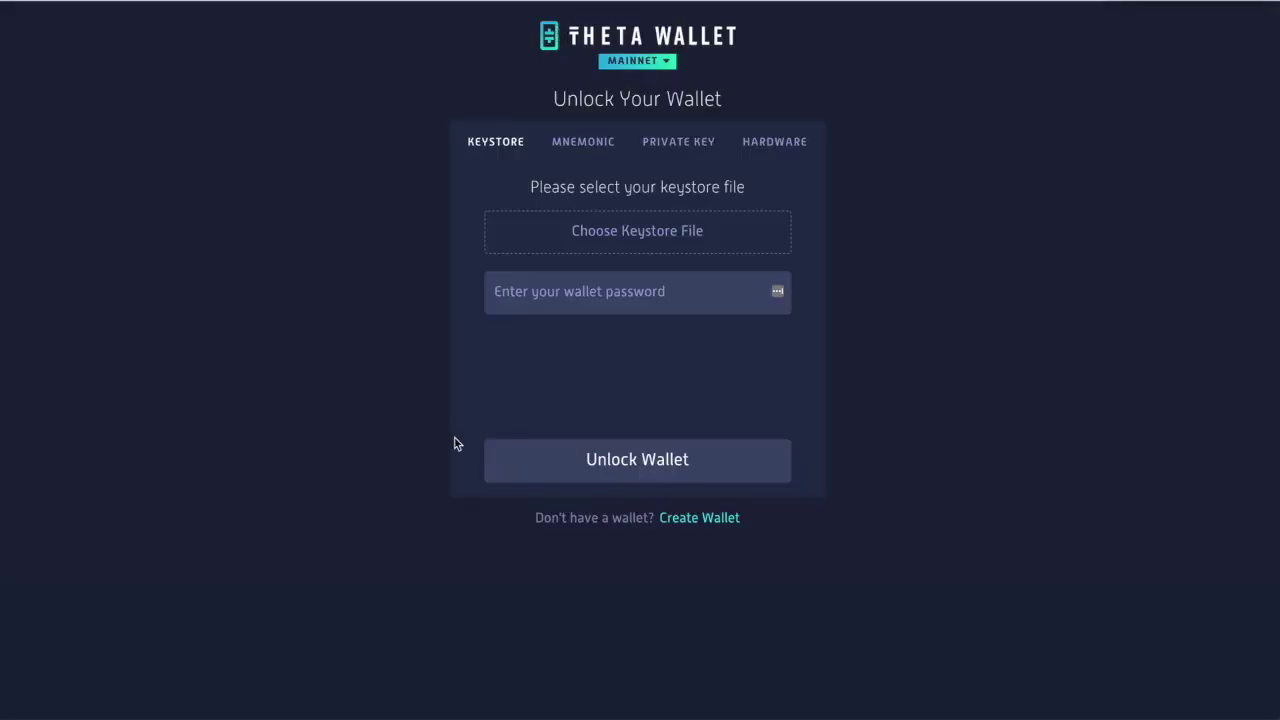
pyautogui.click(697, 520)
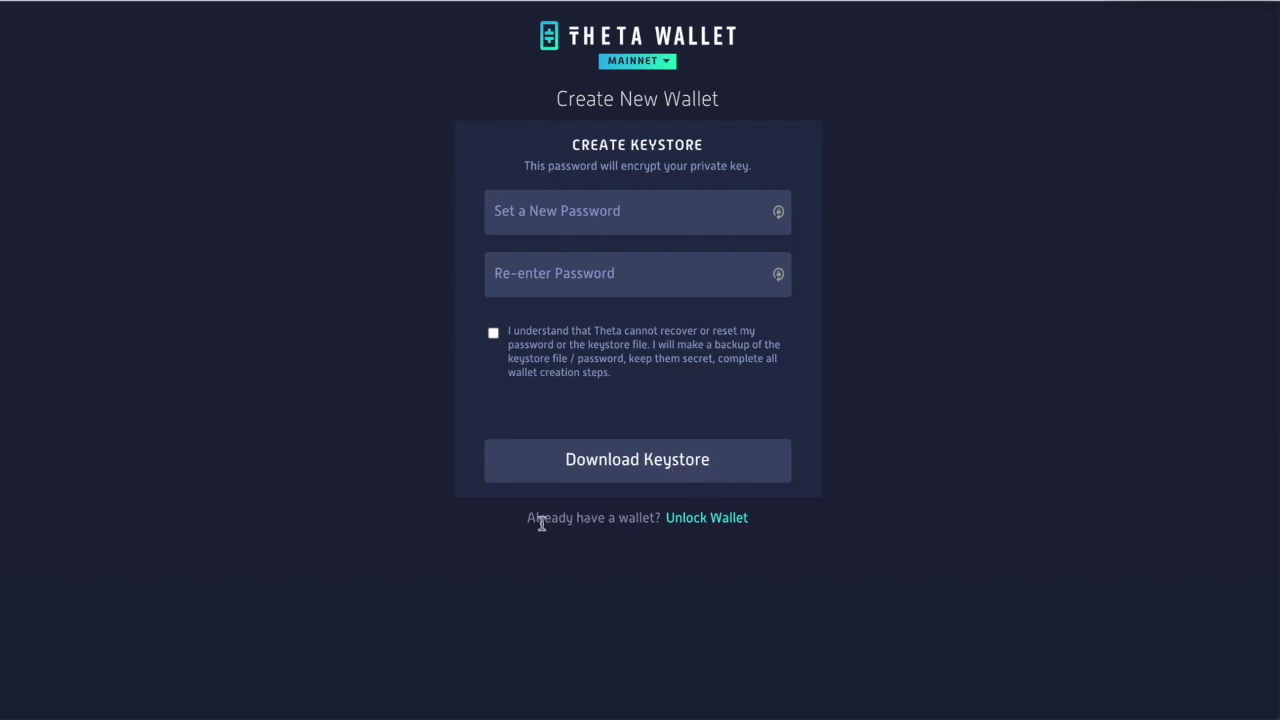
pyautogui.click(717, 522)
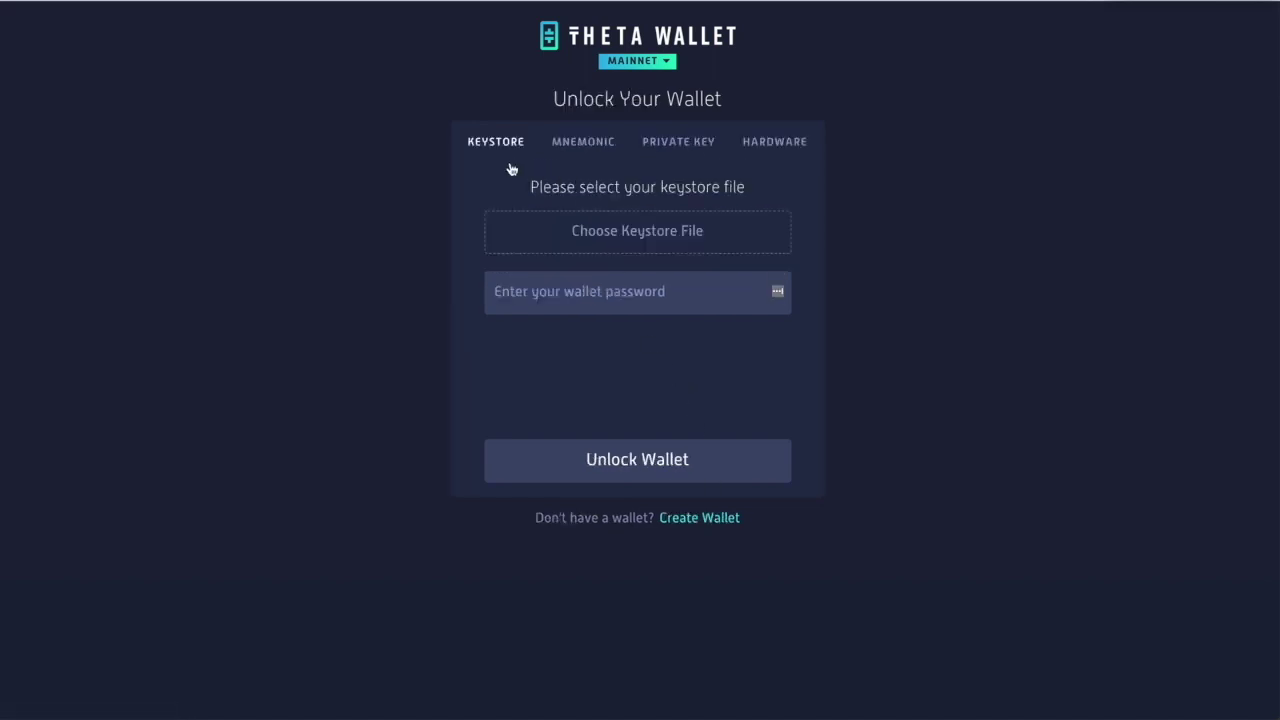
# - Browse the mnemonic, private key and hardware unlock options, settling on the keystore file method
pyautogui.click(580, 145)
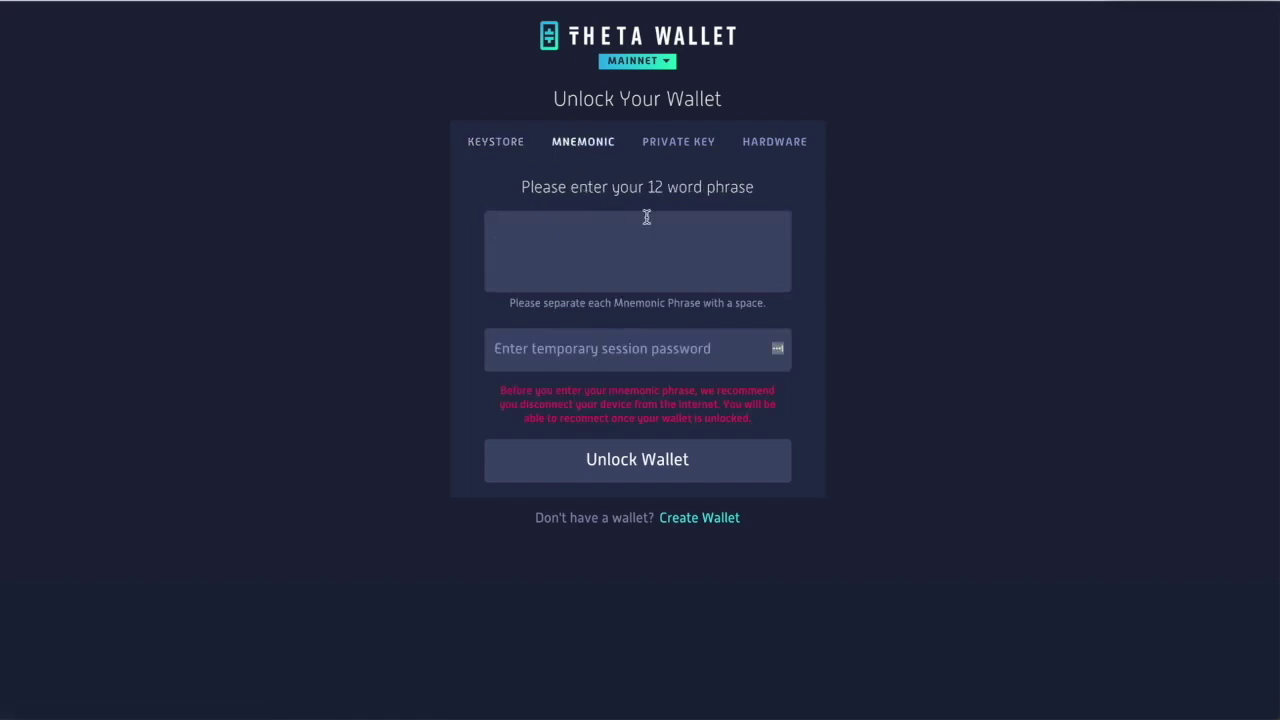
pyautogui.click(687, 146)
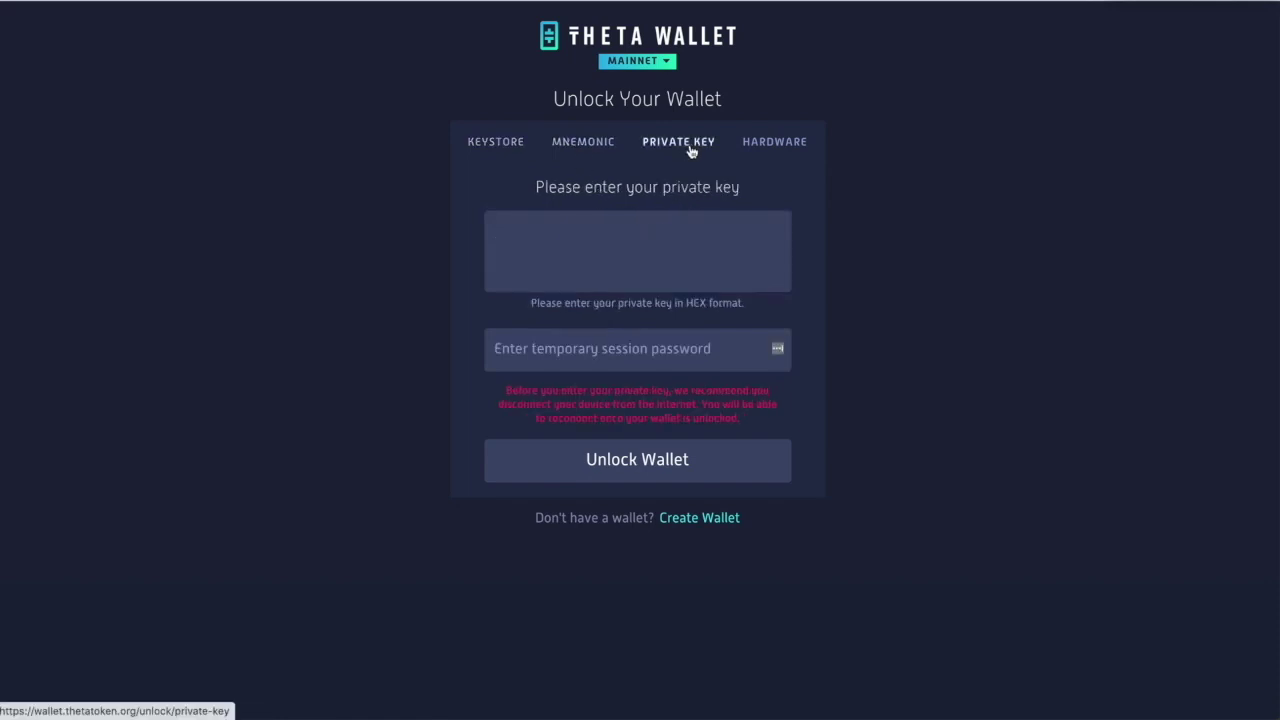
pyautogui.click(798, 150)
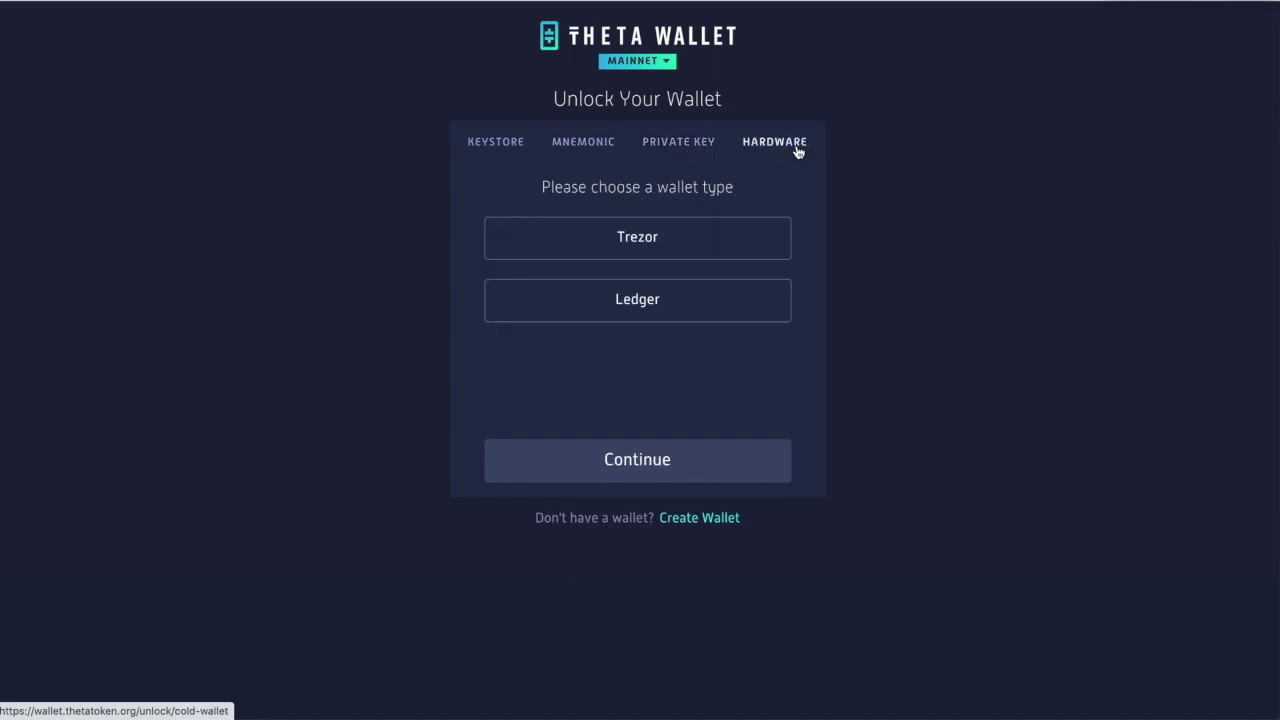
pyautogui.click(515, 148)
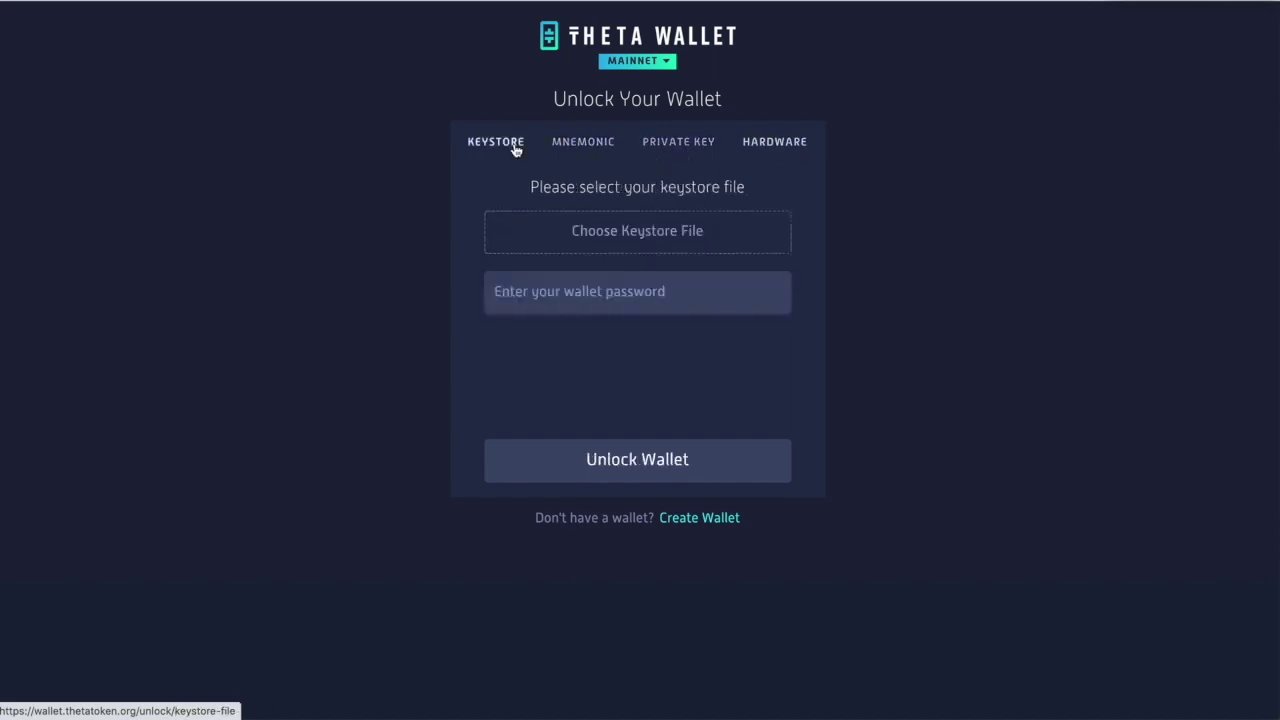
pyautogui.click(572, 150)
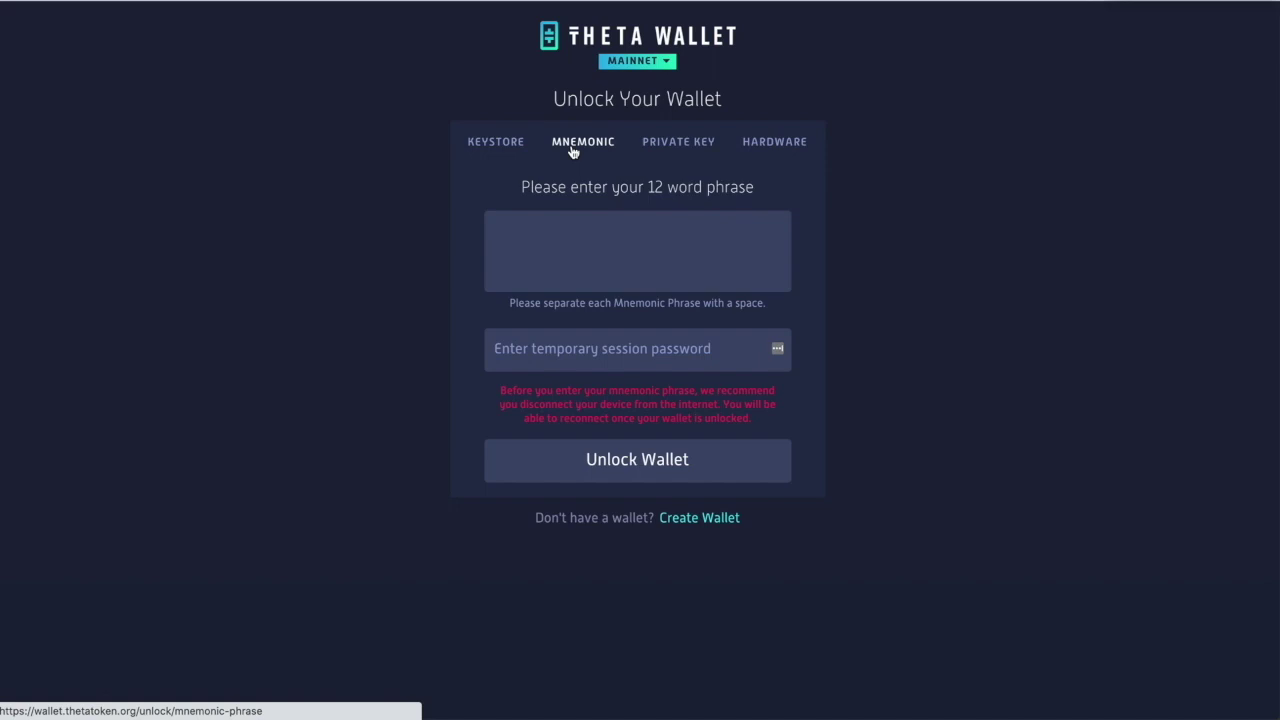
pyautogui.click(507, 148)
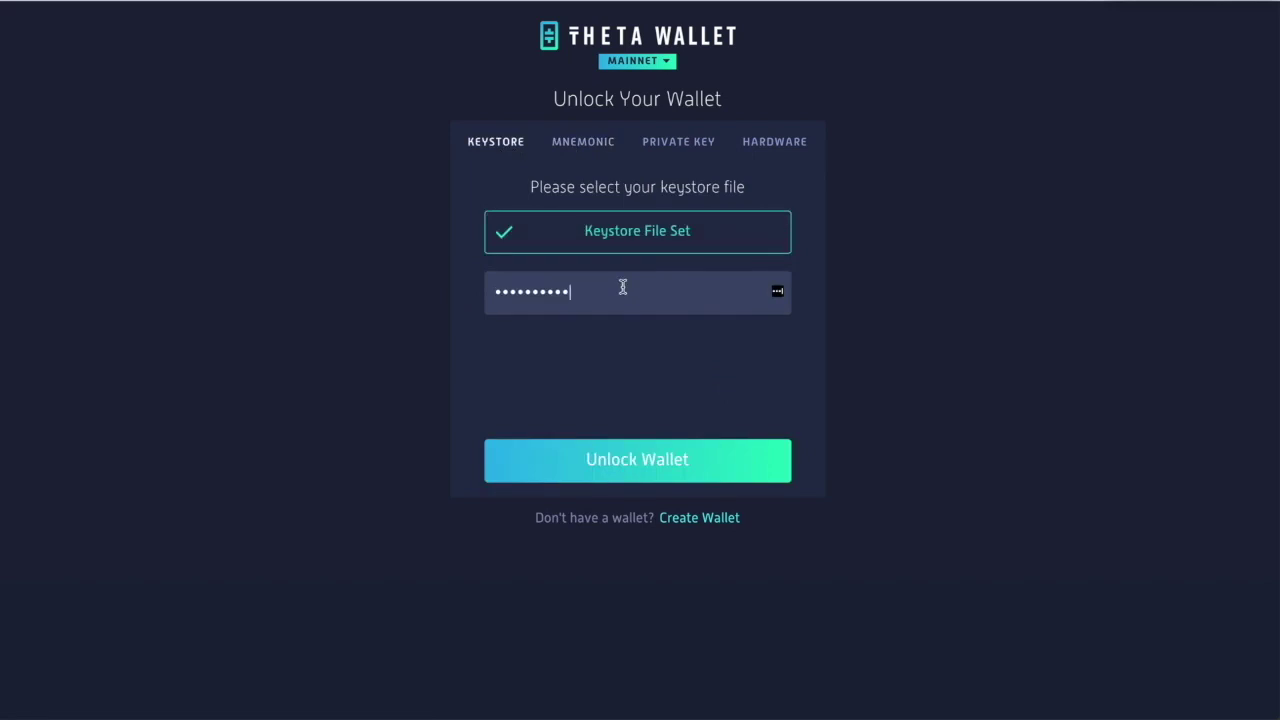
# - Unlock the wallet and copy My Public Address from the Receive page
pyautogui.click(631, 459)
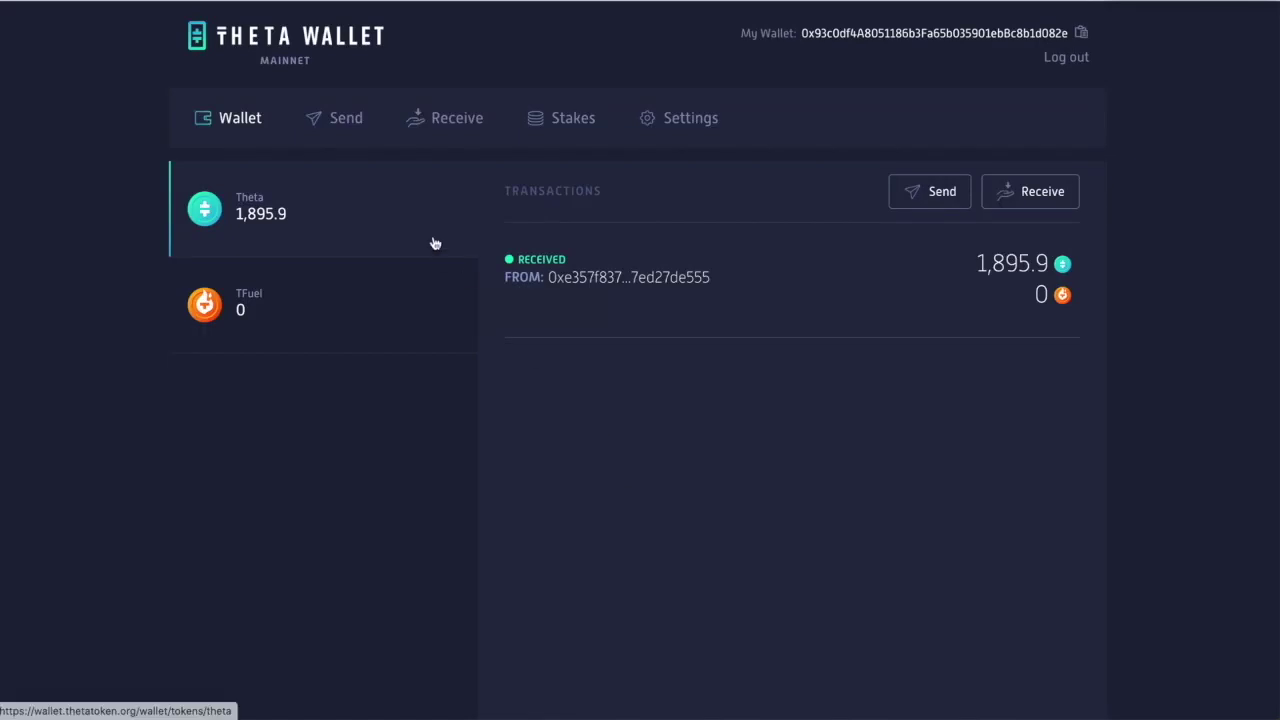
pyautogui.click(452, 120)
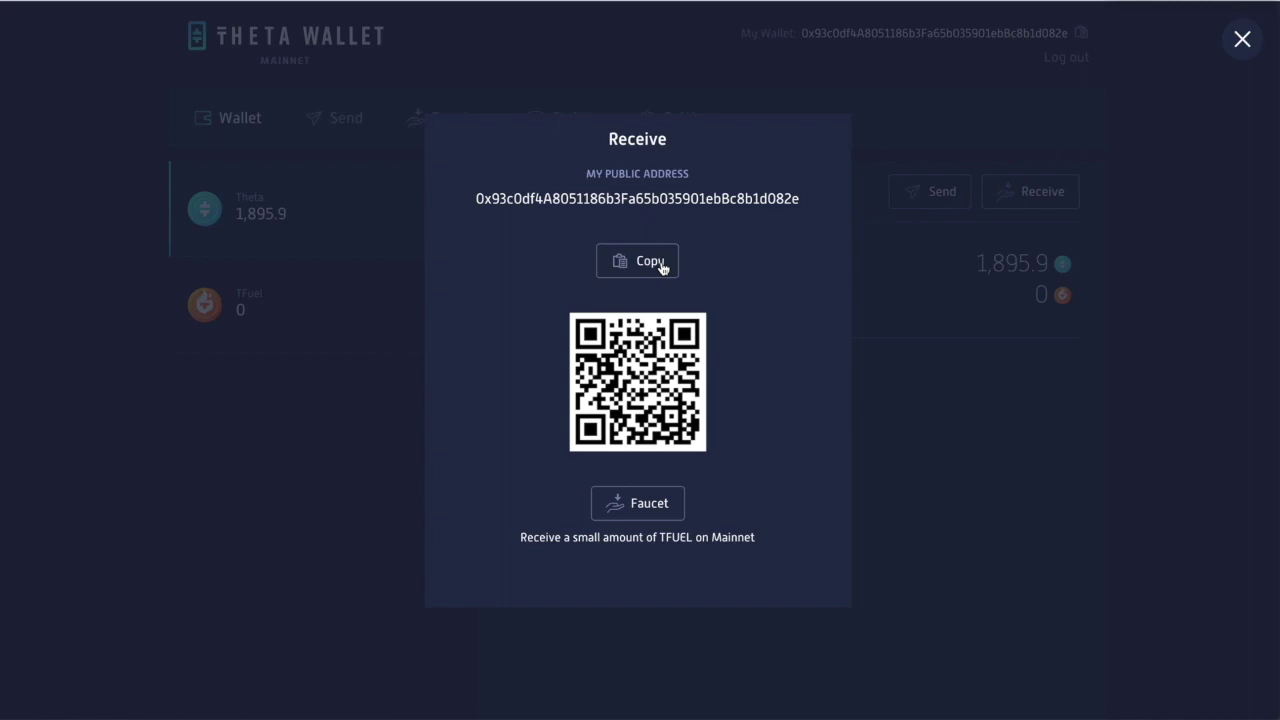
pyautogui.click(660, 266)
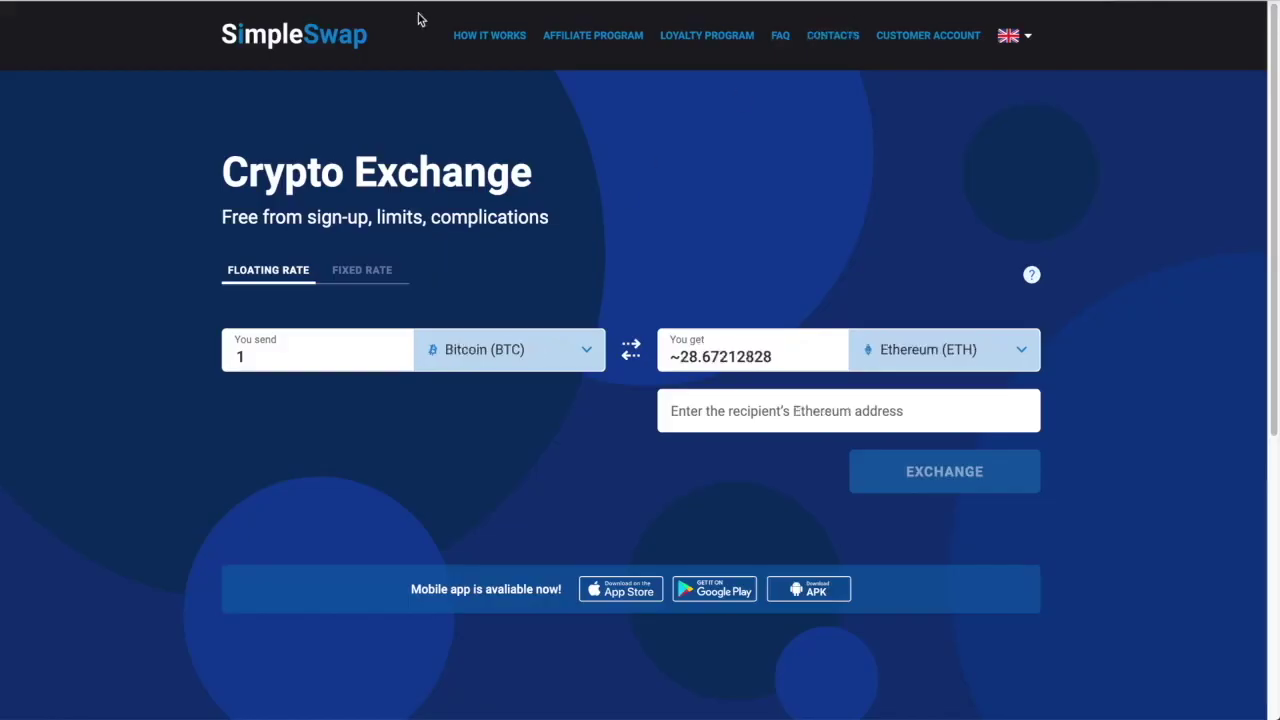
# - Set the exchange pair to send XRP and receive THETA
pyautogui.click(586, 351)
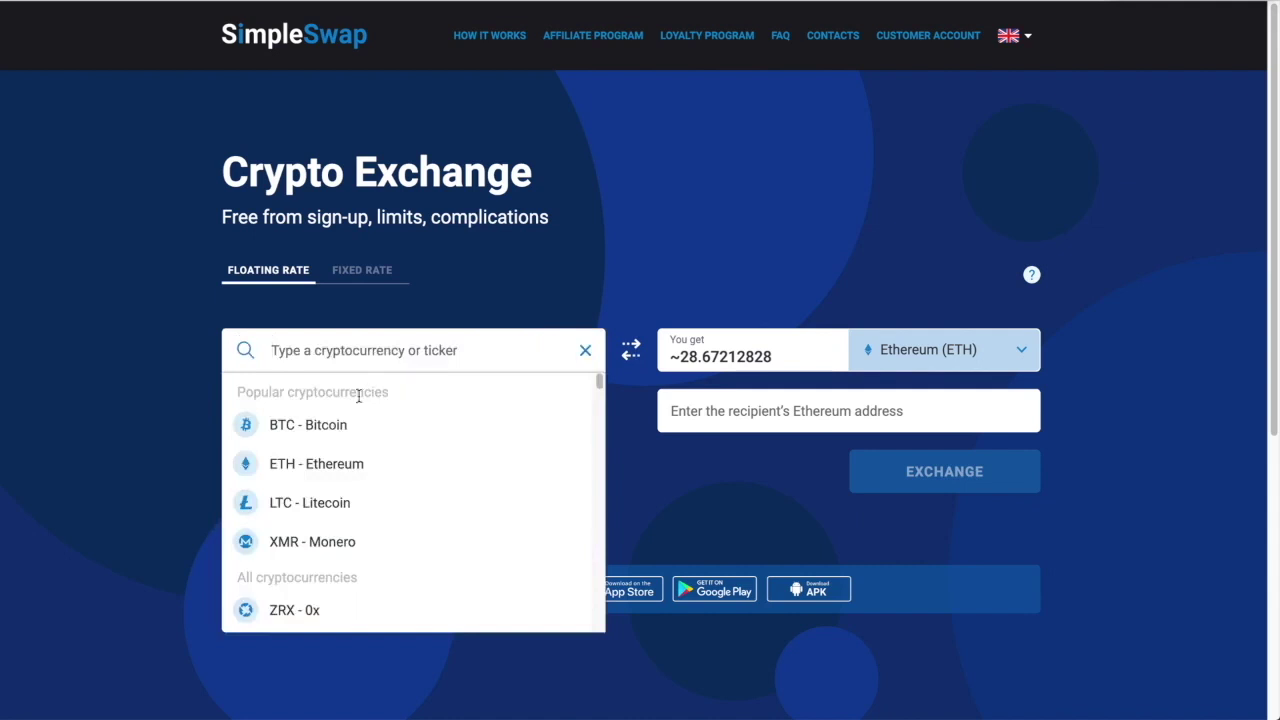
pyautogui.write('xrp')
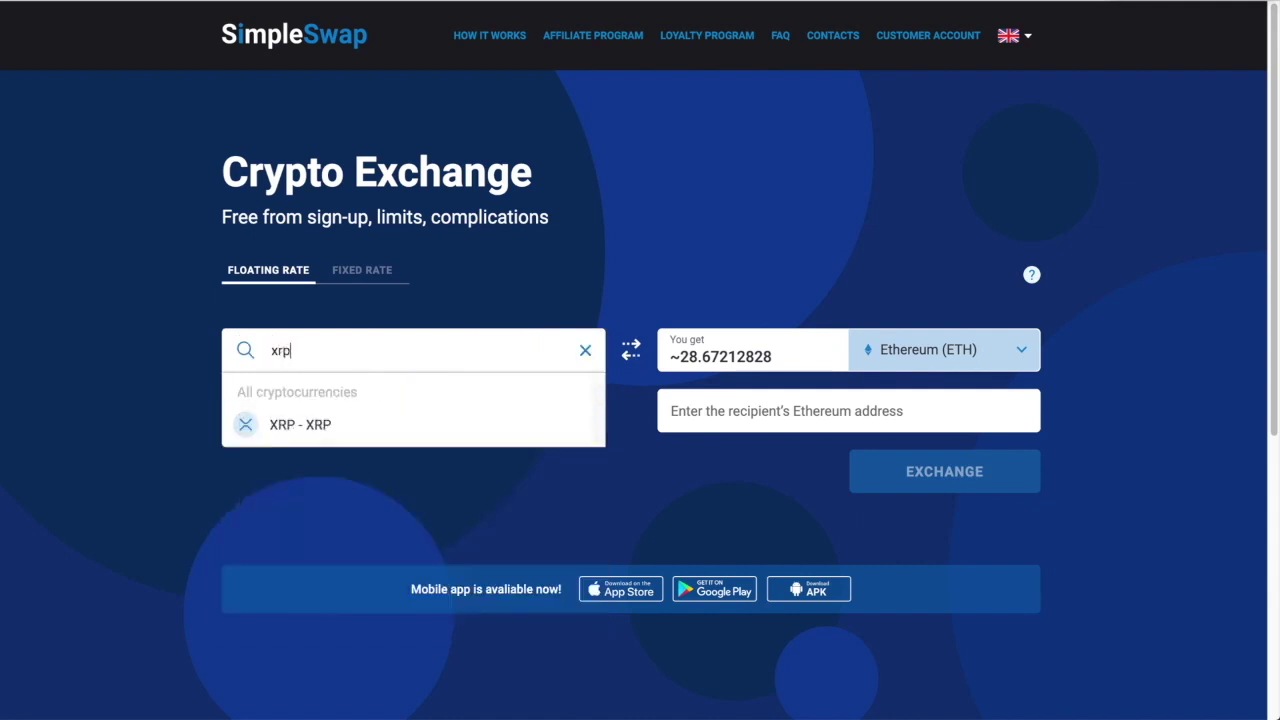
pyautogui.click(313, 428)
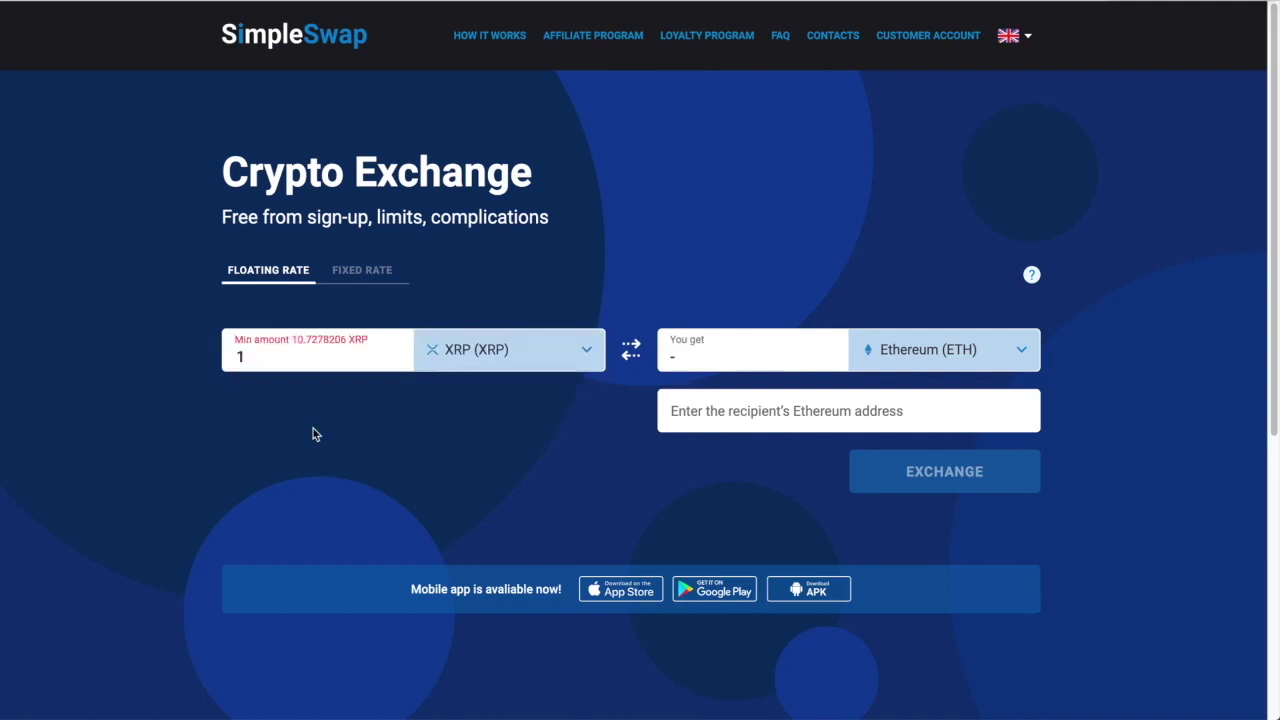
pyautogui.click(1022, 351)
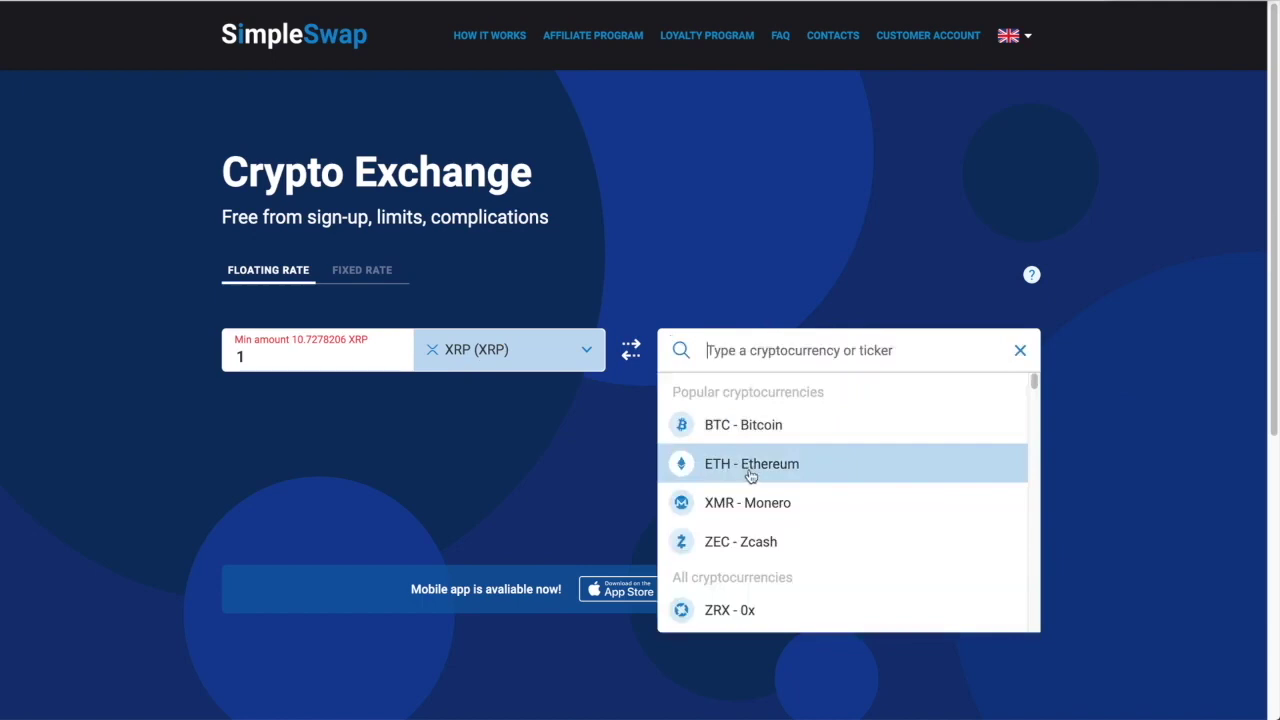
pyautogui.click(752, 470)
# - Enter 250 as the send amount, add the Theta Wallet recipient address, and create the exchange
pyautogui.doubleClick(284, 350)
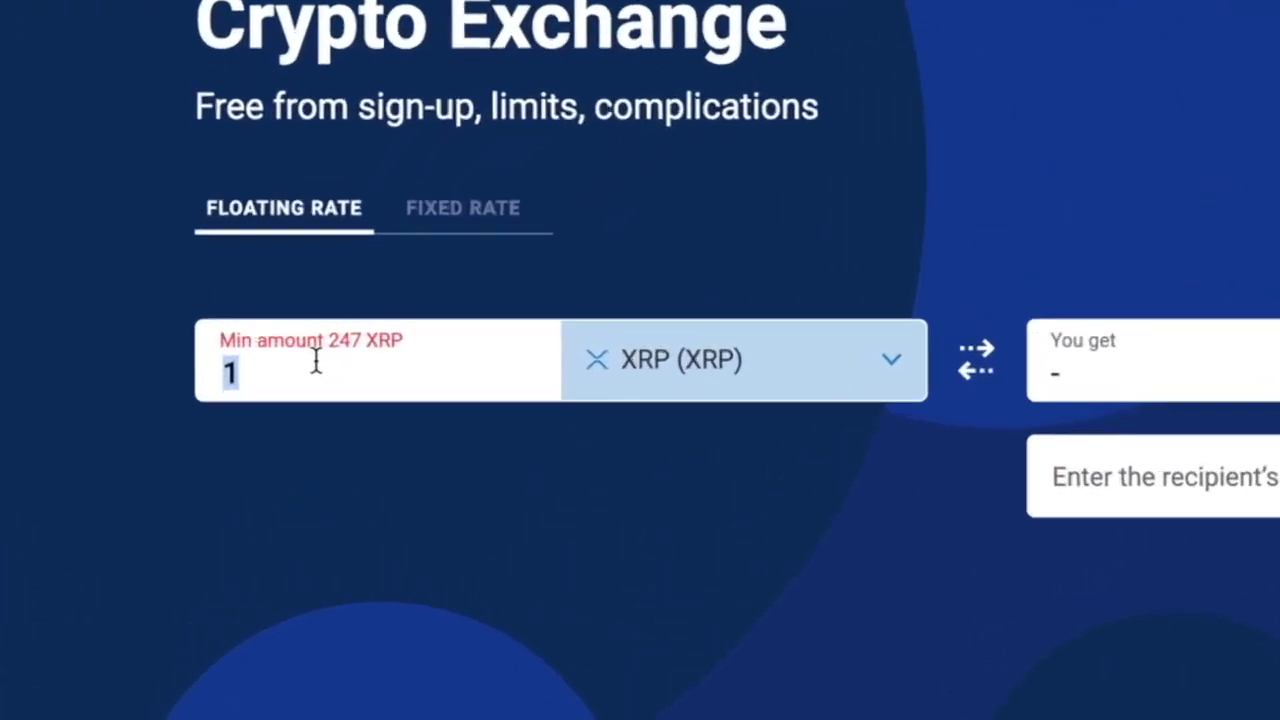
pyautogui.press('BackSpace')
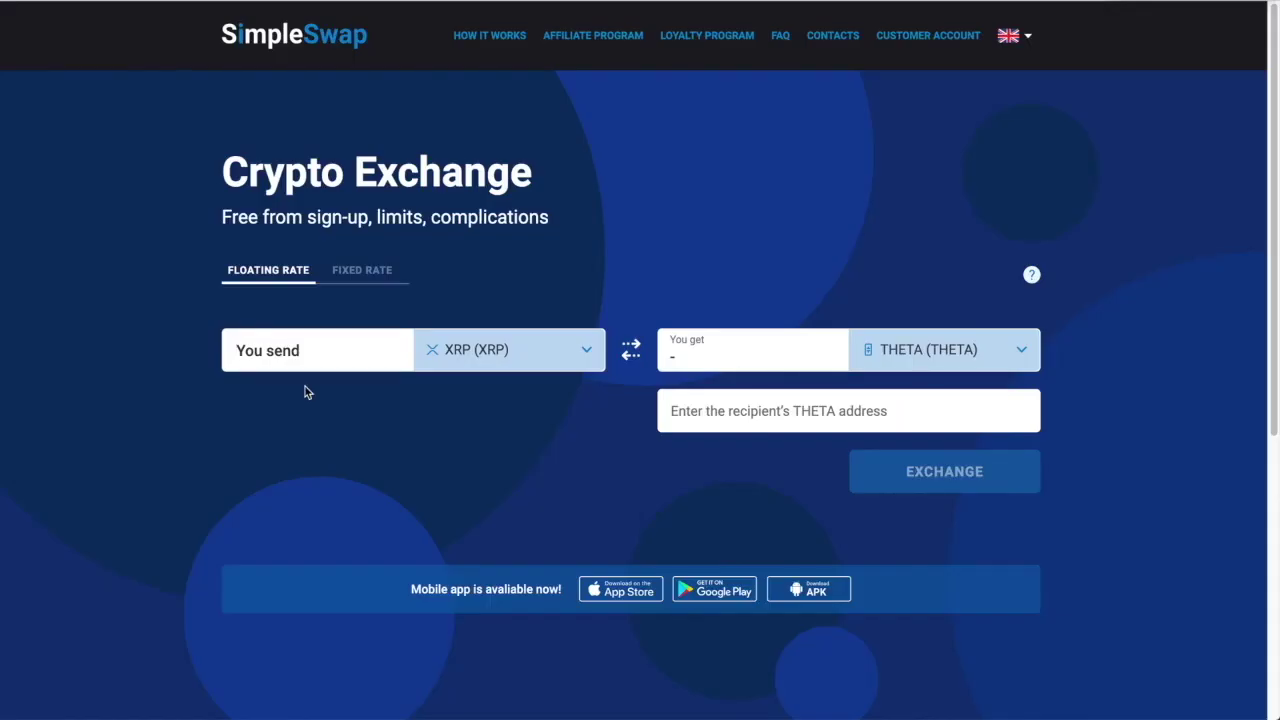
pyautogui.write('250')
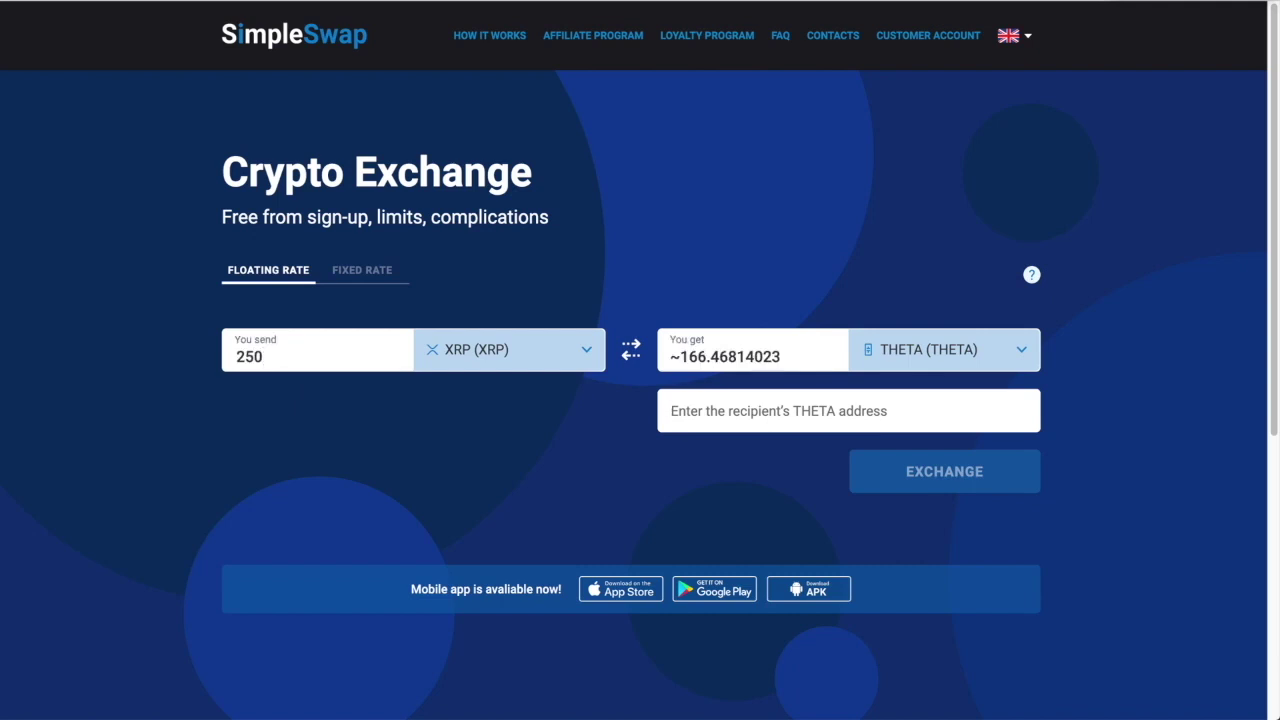
pyautogui.click(770, 408)
pyautogui.write('0x93c0df4A8051186b3Fa65b035901ebBc8b1d082e')
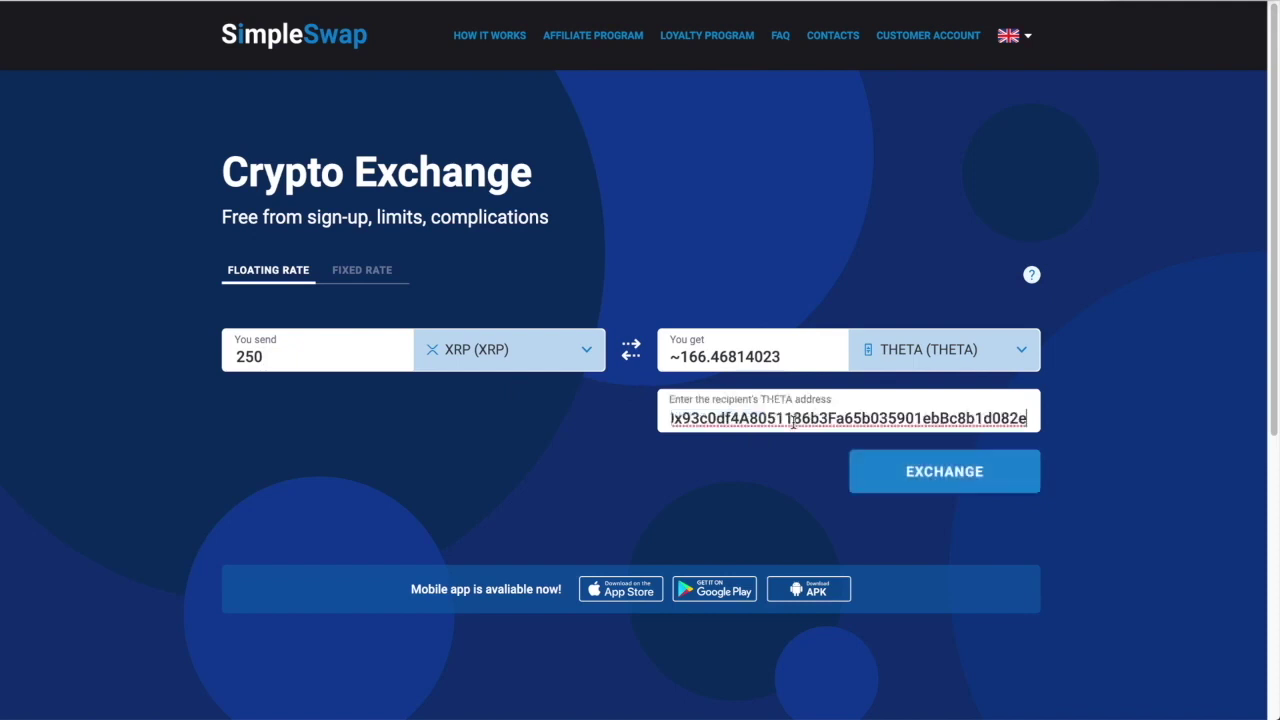
pyautogui.click(957, 474)
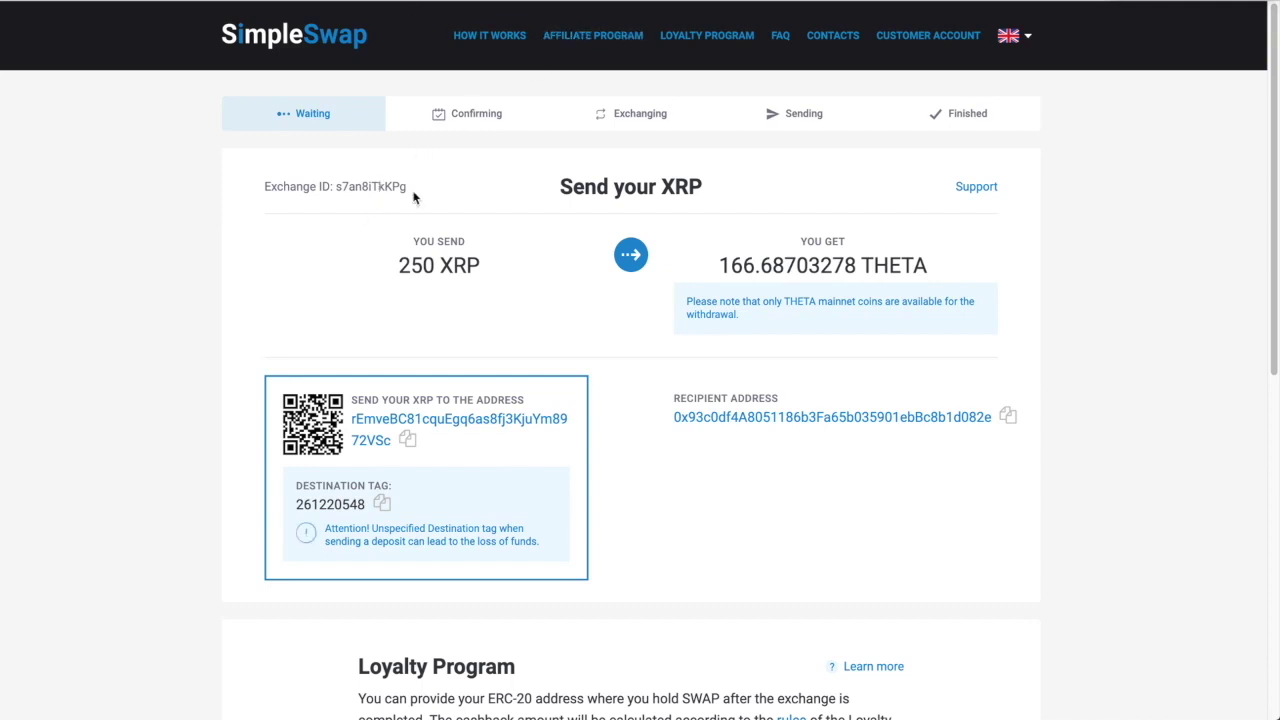
# - Highlight the Exchange ID on the Send your XRP page, then clear the selection
pyautogui.moveTo(408, 186); pyautogui.dragTo(337, 186)
pyautogui.hotkey('ctrl', 'c')
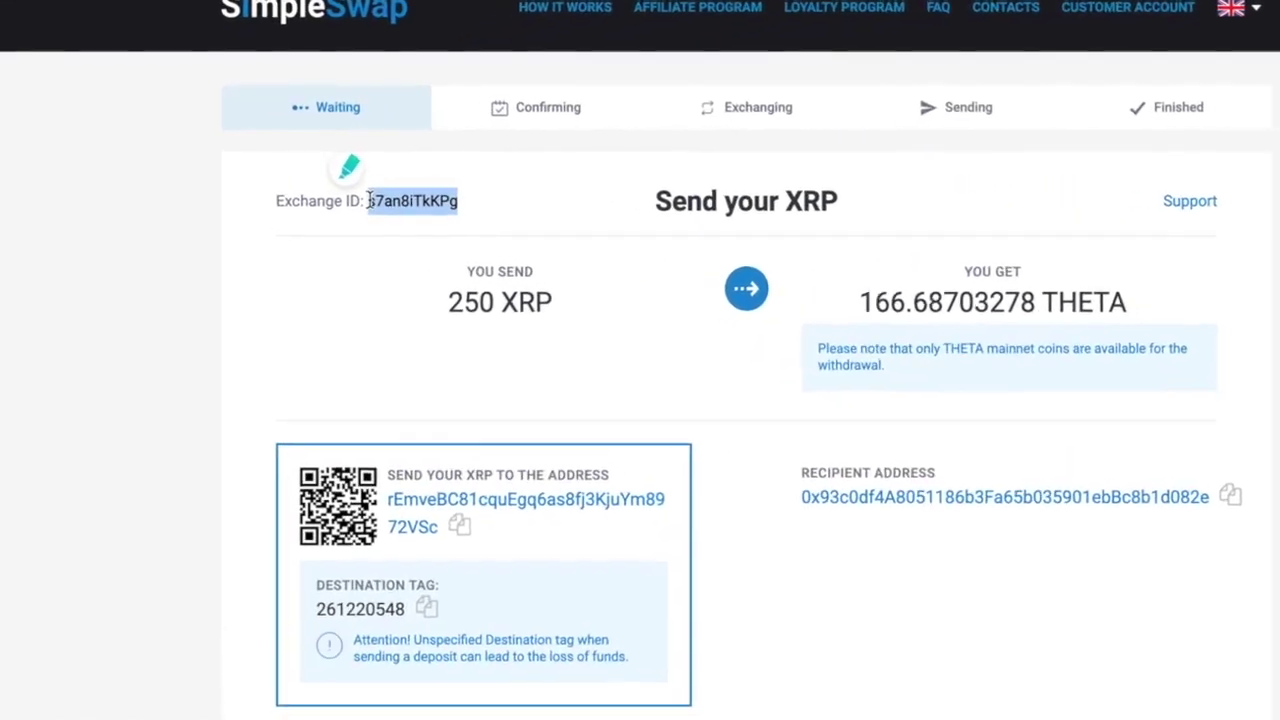
pyautogui.click(100, 400)
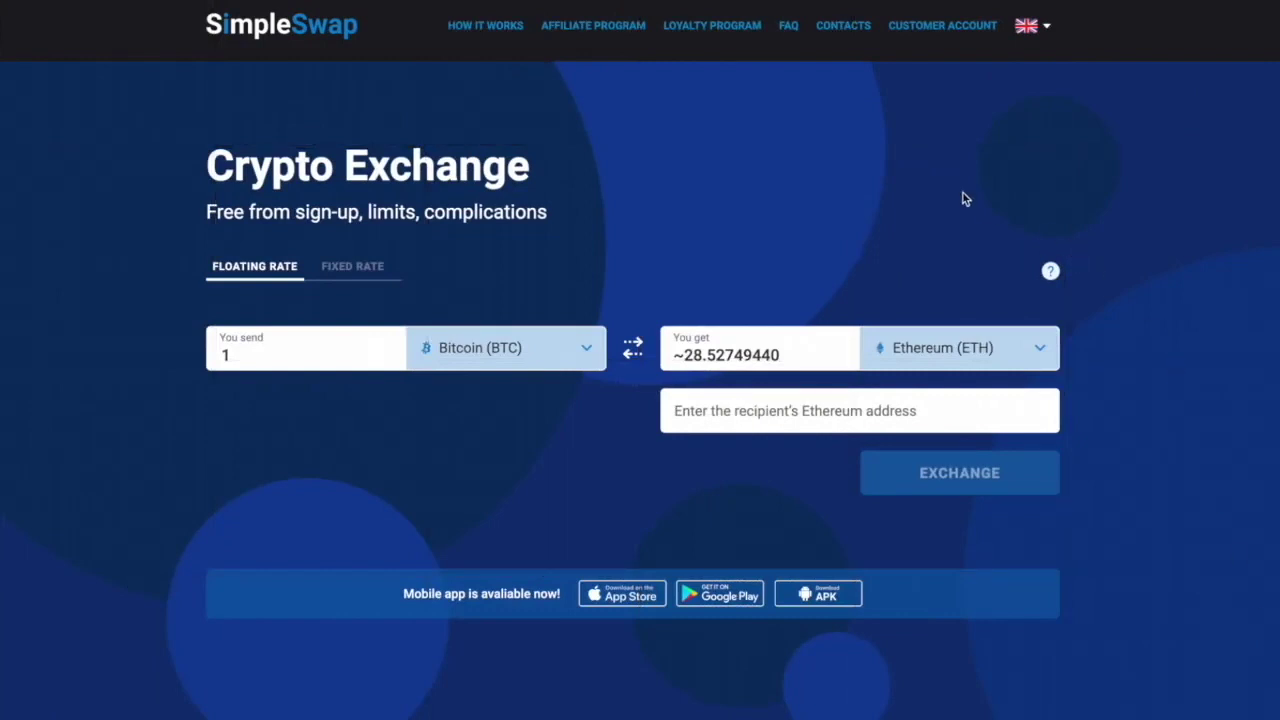
# - Paste the copied exchange ID into the footer's Track your swap box and search for it
pyautogui.scroll(-5, 965, 199)
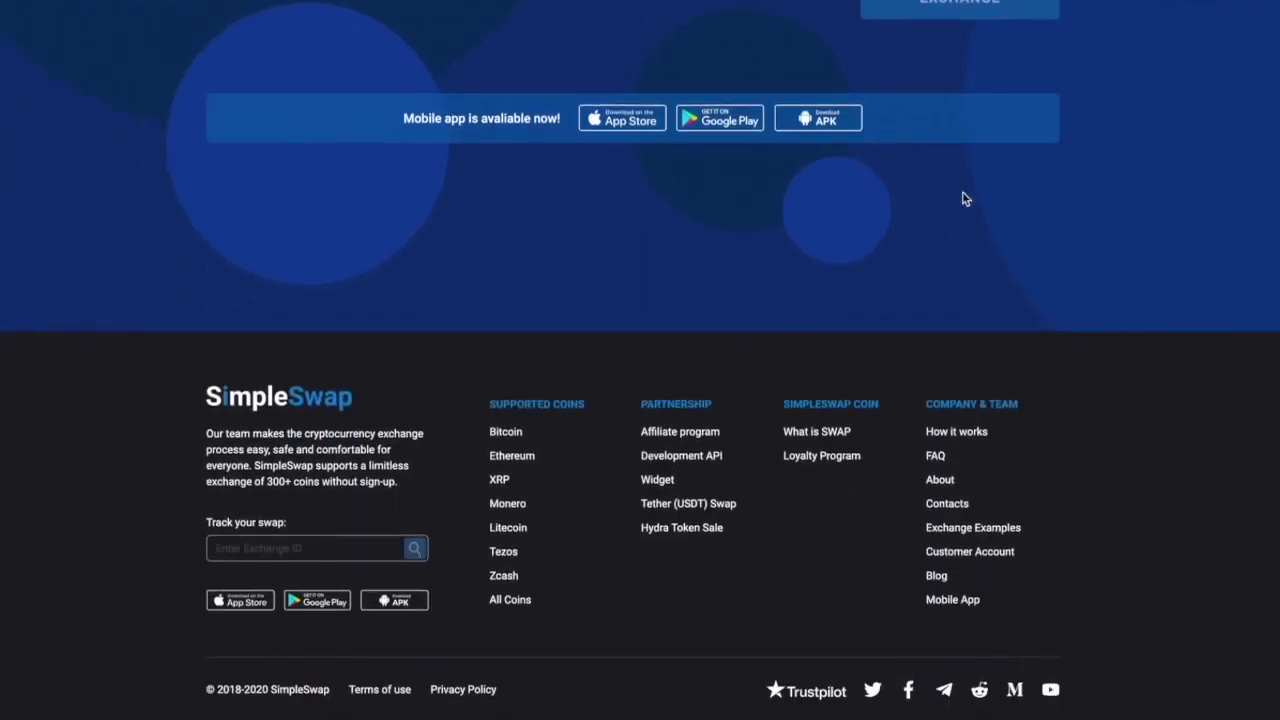
pyautogui.click(258, 548)
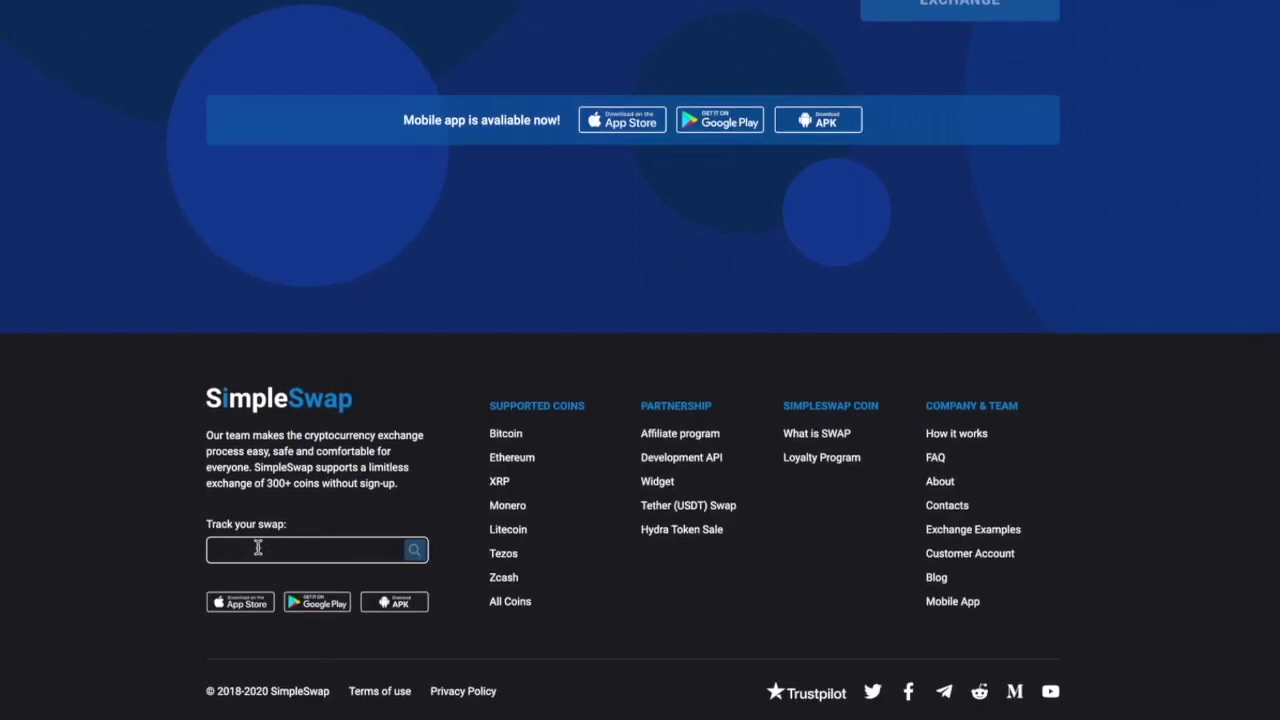
pyautogui.hotkey('ctrl', 'v')
pyautogui.click(418, 557)
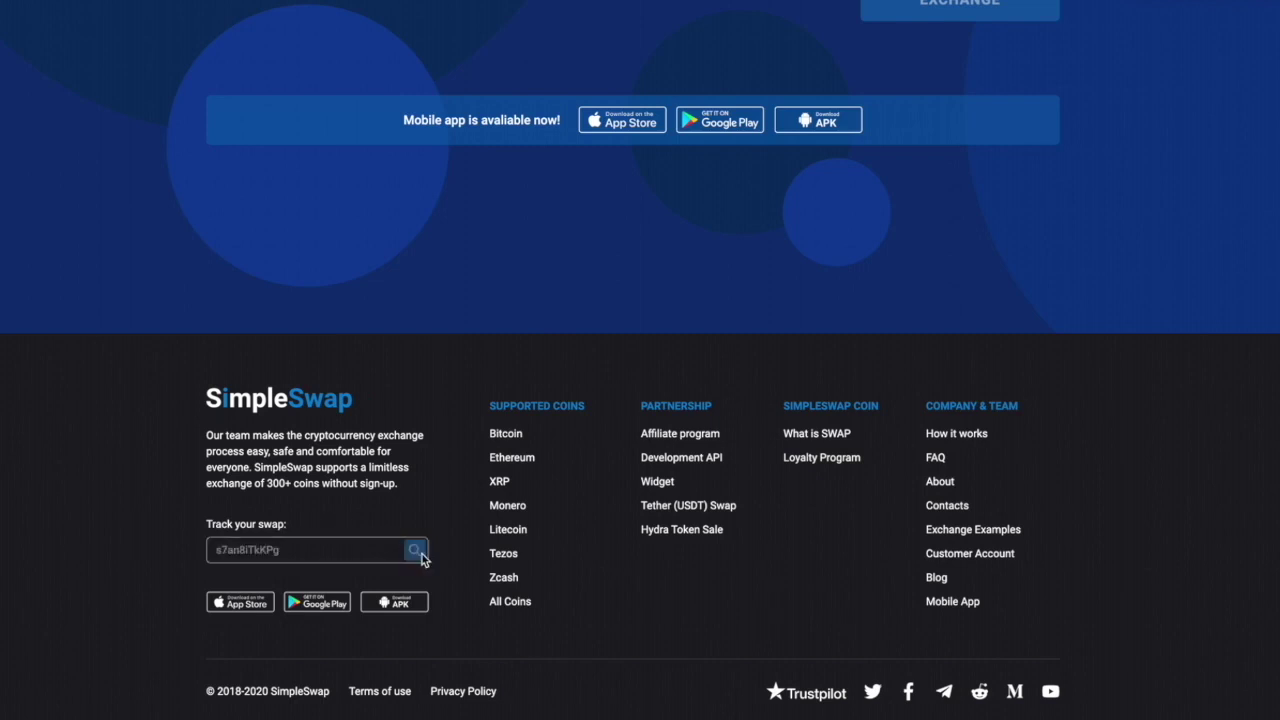